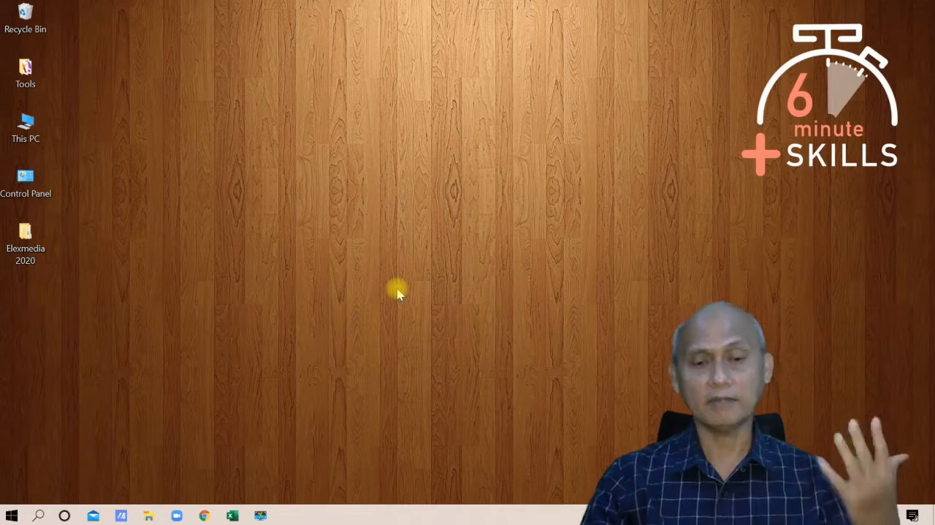
Step: Switch to Excel and set the LAPORAN PENJUALAN title in B2 to the Berlin Sans FB font
left_click(233, 517)
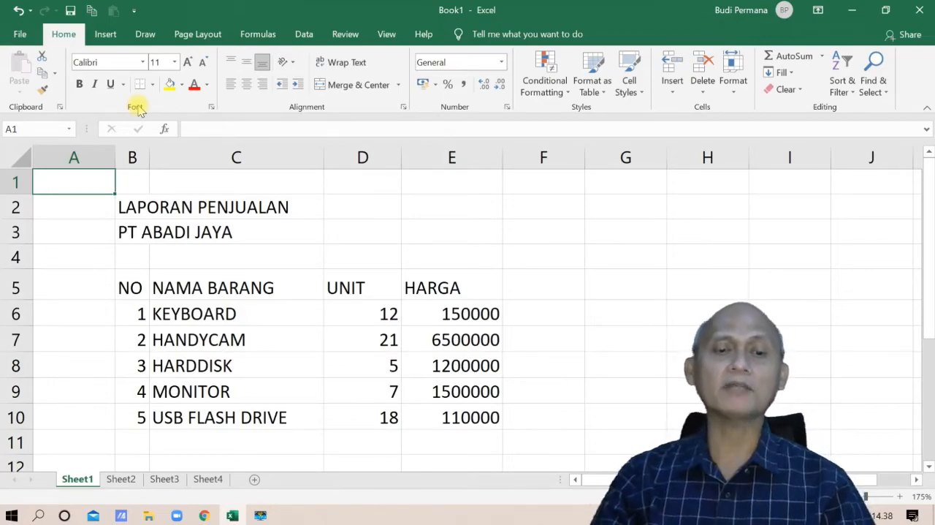
left_click(133, 211)
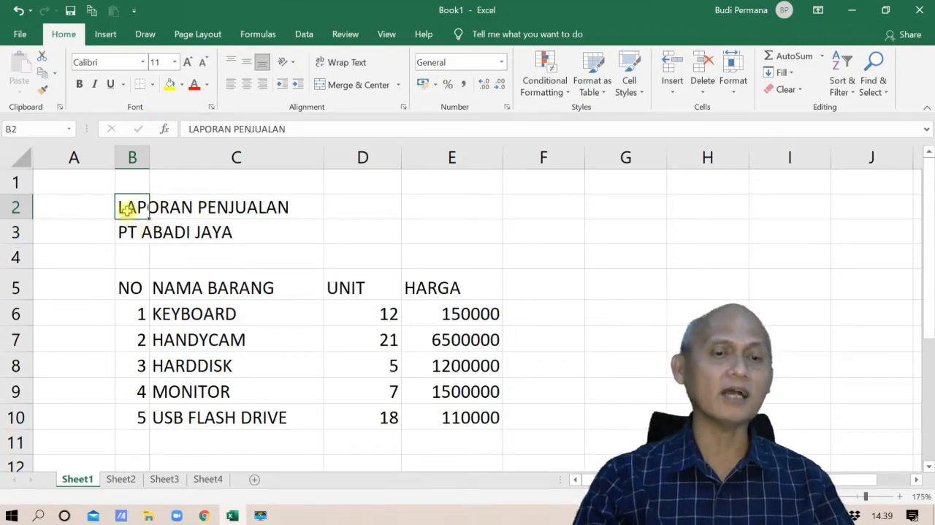
left_click(145, 63)
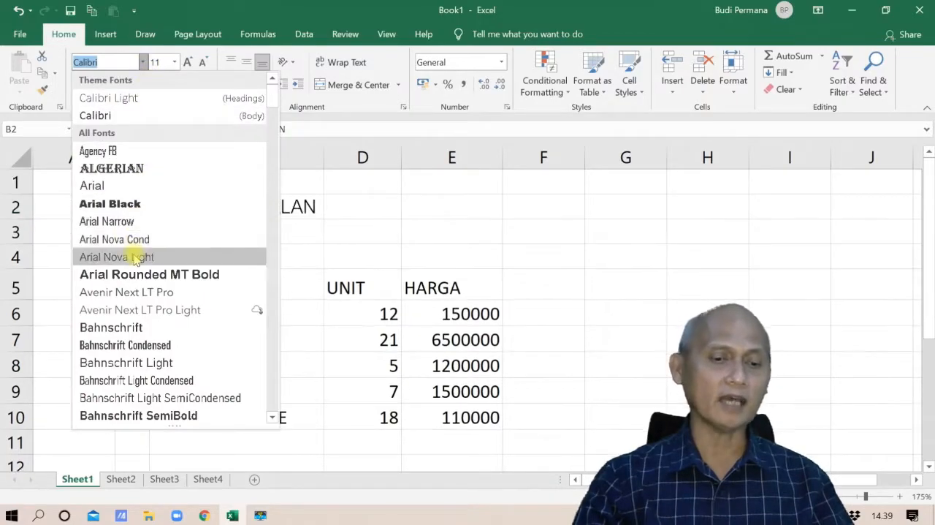
scroll(139, 256, "down", 2)
scroll(136, 260, "down", 3)
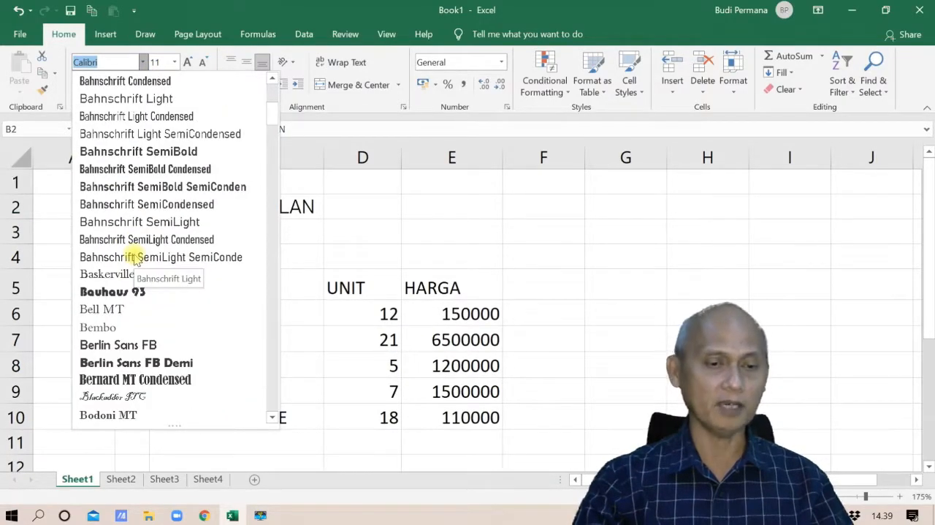
left_click(136, 345)
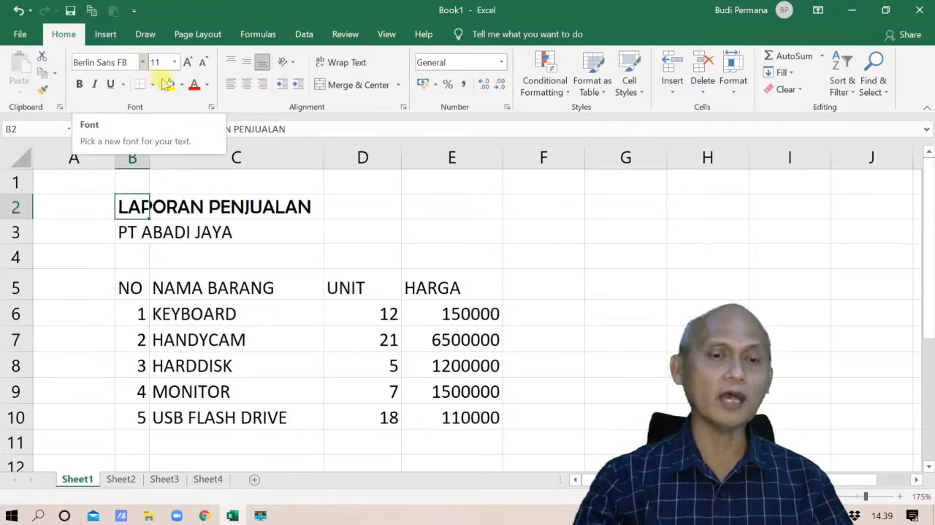
Step: Enlarge the LAPORAN PENJUALAN title in B2 to font size 18, trying sizes 16 and 20 on the way
left_click(175, 64)
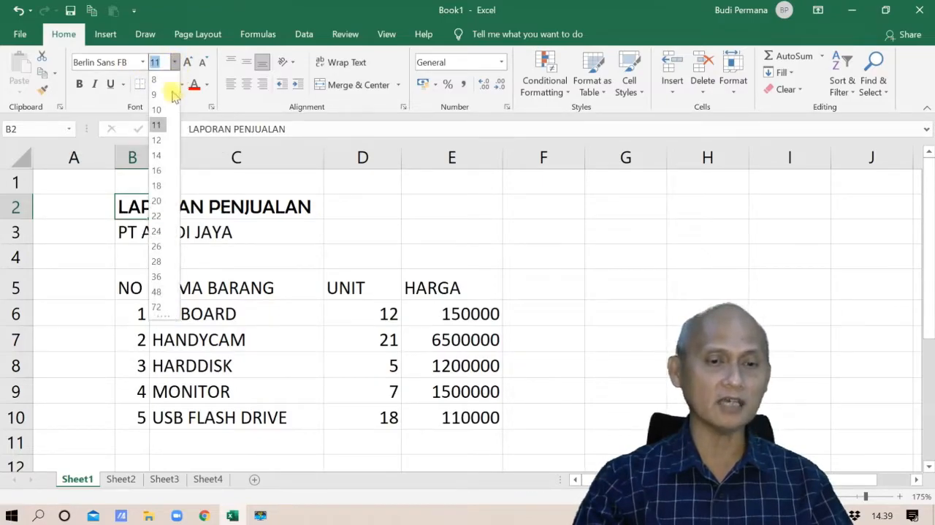
left_click(158, 168)
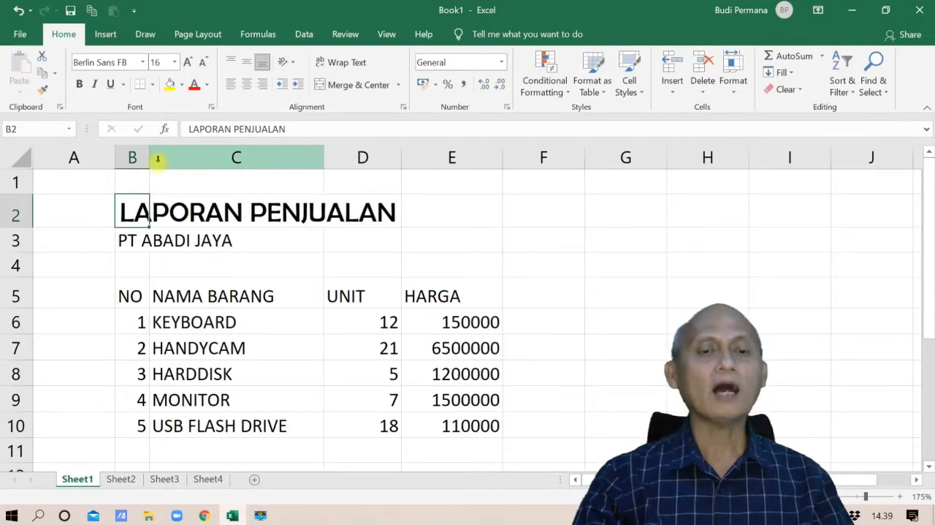
left_click(190, 63)
left_click(189, 63)
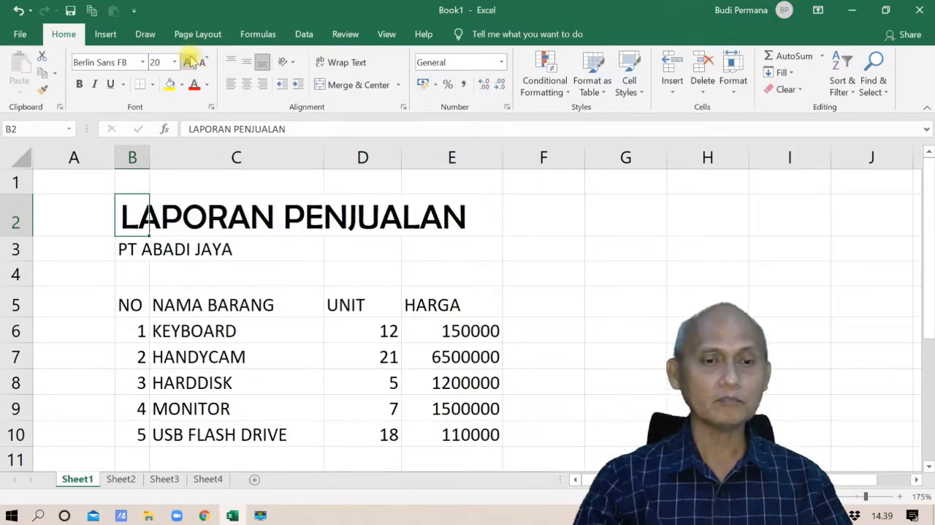
left_click(203, 64)
left_click(204, 65)
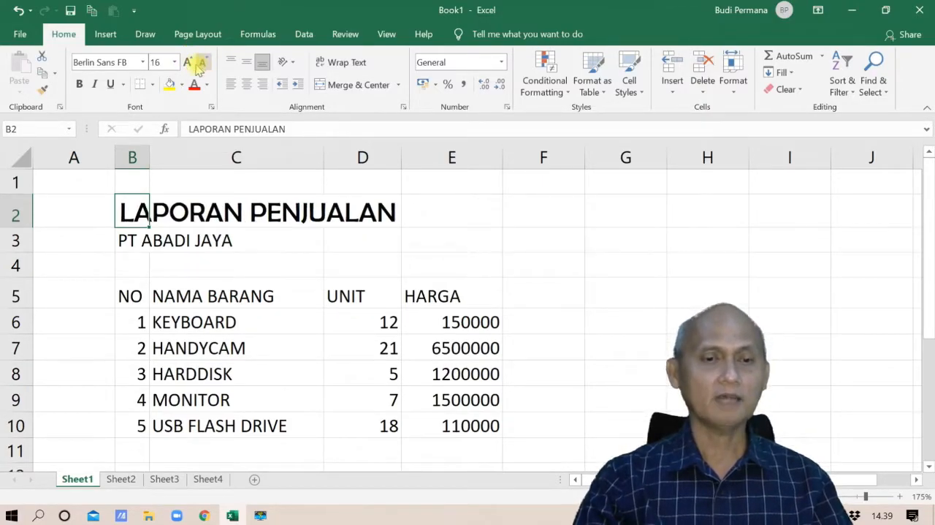
left_click(188, 64)
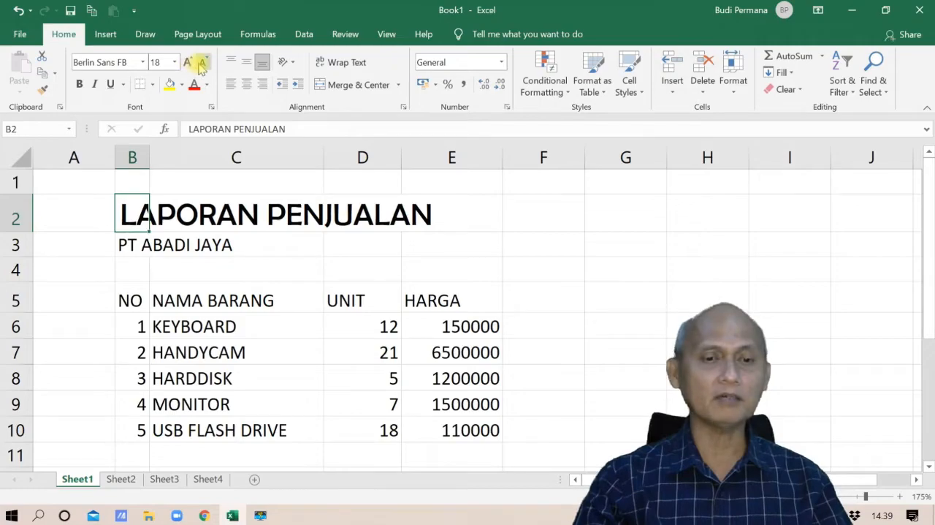
left_click(203, 64)
left_click(190, 64)
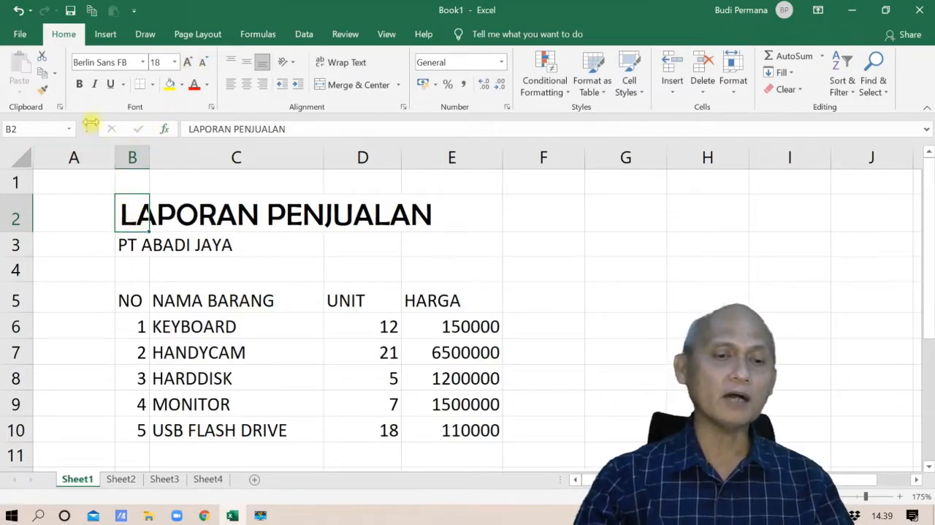
Step: Try bold and then italic on the LAPORAN PENJUALAN title, removing each style again
left_click(80, 84)
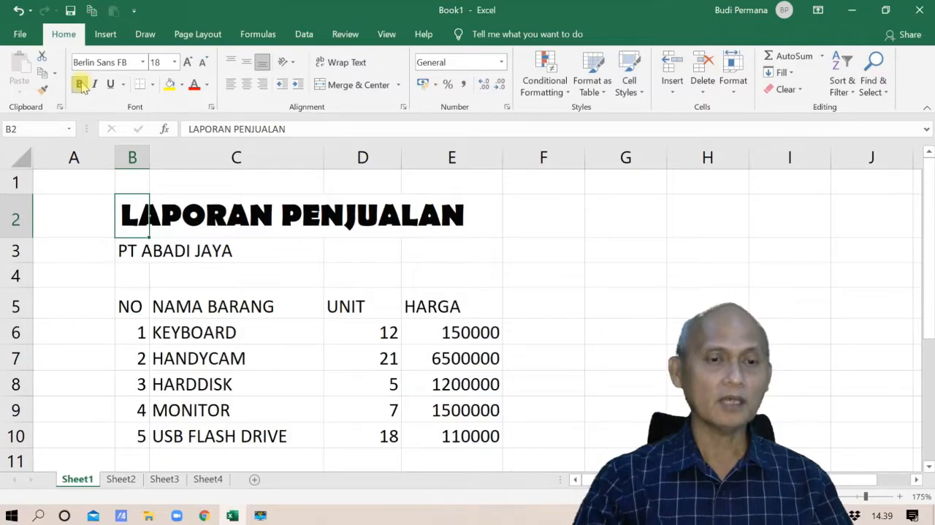
left_click(80, 84)
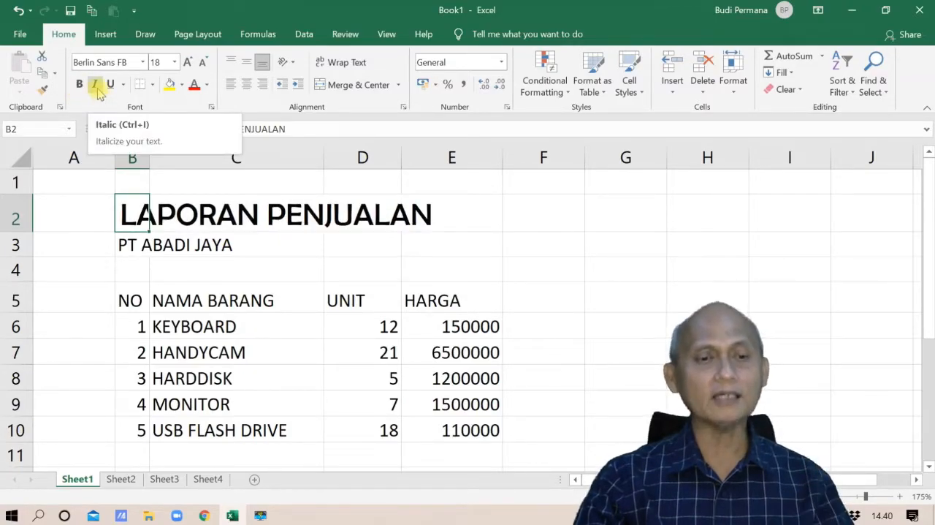
left_click(98, 87)
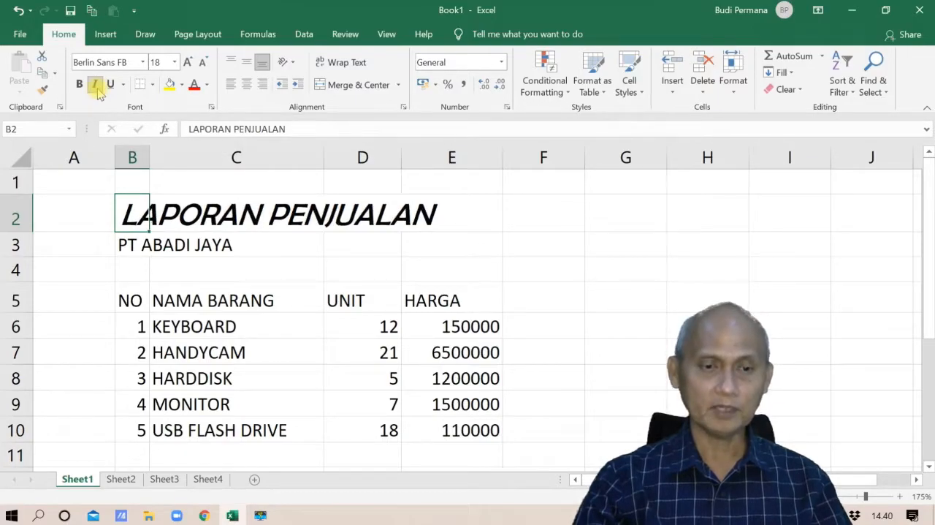
left_click(97, 87)
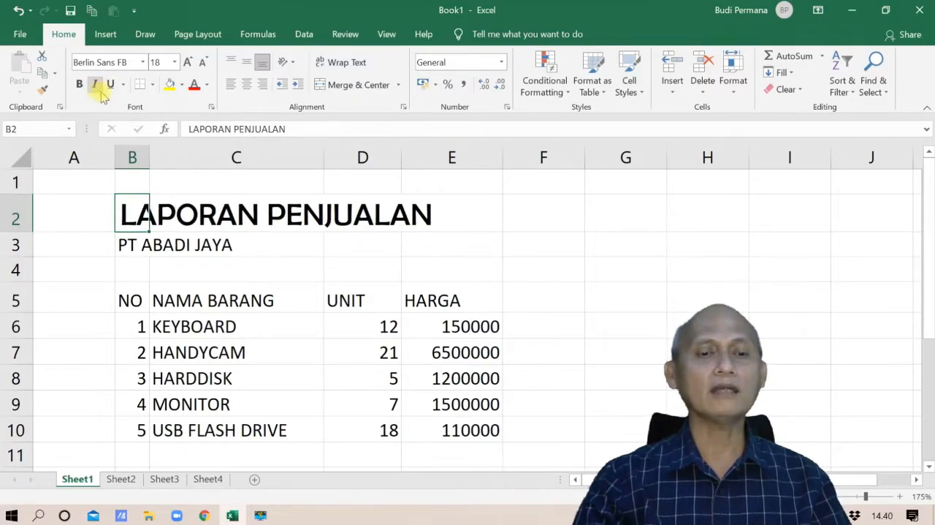
Step: Try a single and a double underline on the LAPORAN PENJUALAN title, and remove the underlining
left_click(111, 85)
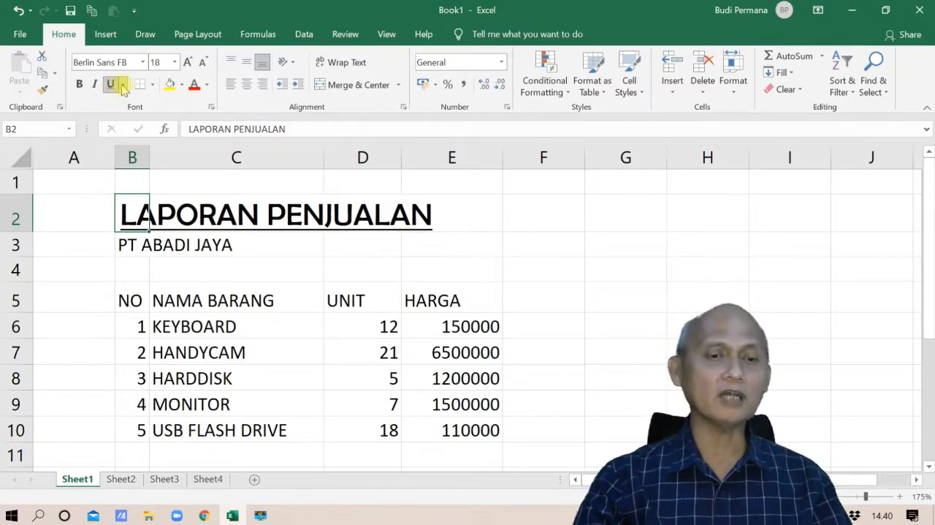
left_click(123, 85)
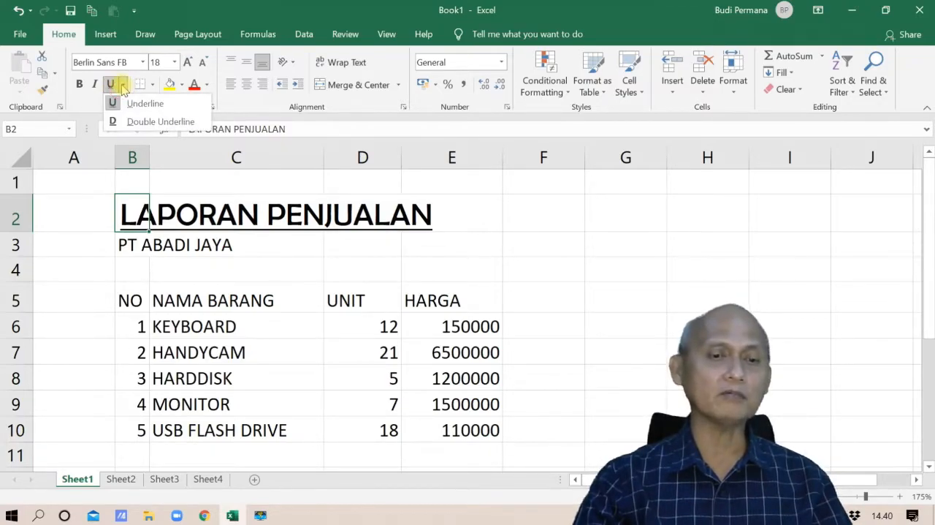
left_click(132, 123)
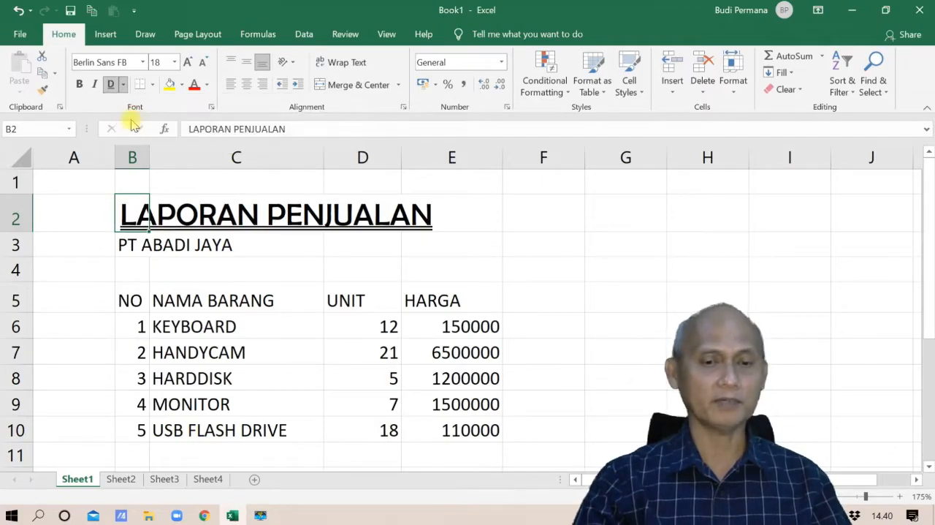
left_click(111, 84)
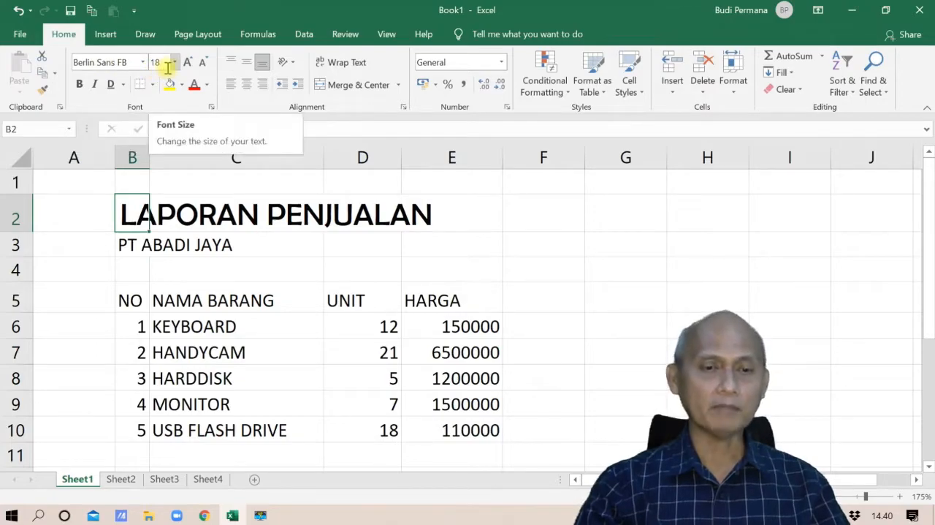
Step: Set the PT ABADI JAYA company line in B3 to the Britannic Bold font
left_click(130, 245)
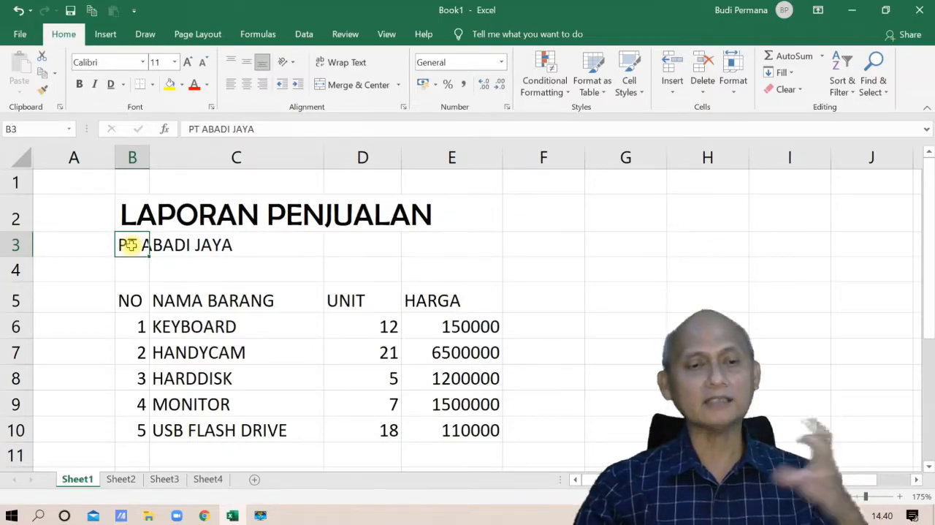
left_click(144, 62)
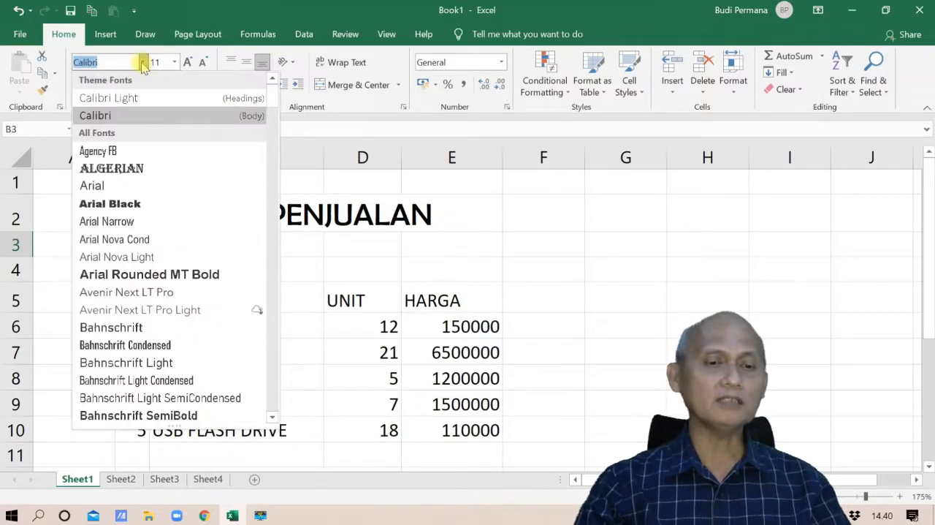
scroll(146, 226, "down", 6)
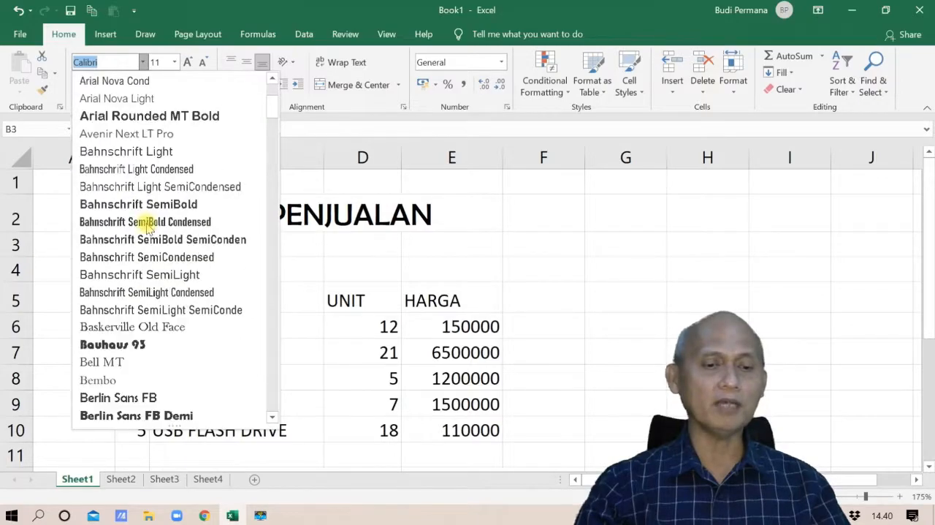
scroll(147, 228, "down", 4)
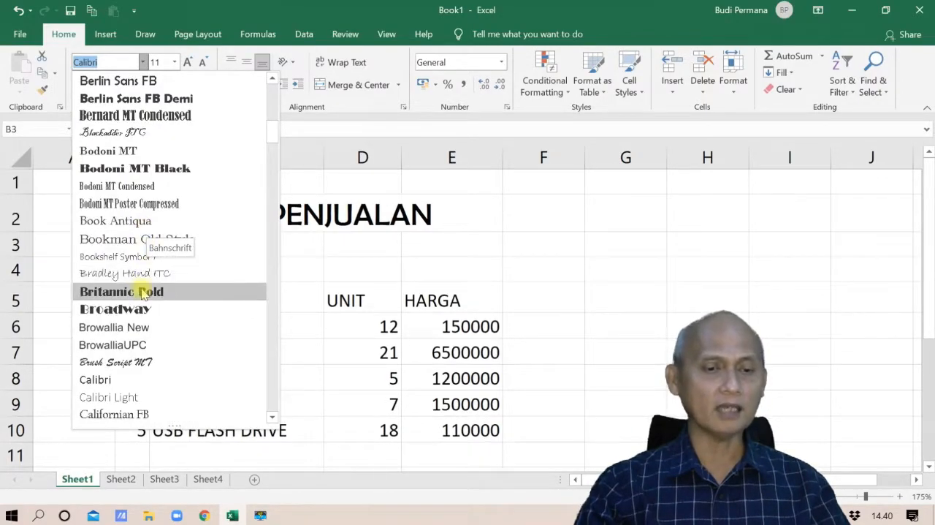
left_click(143, 292)
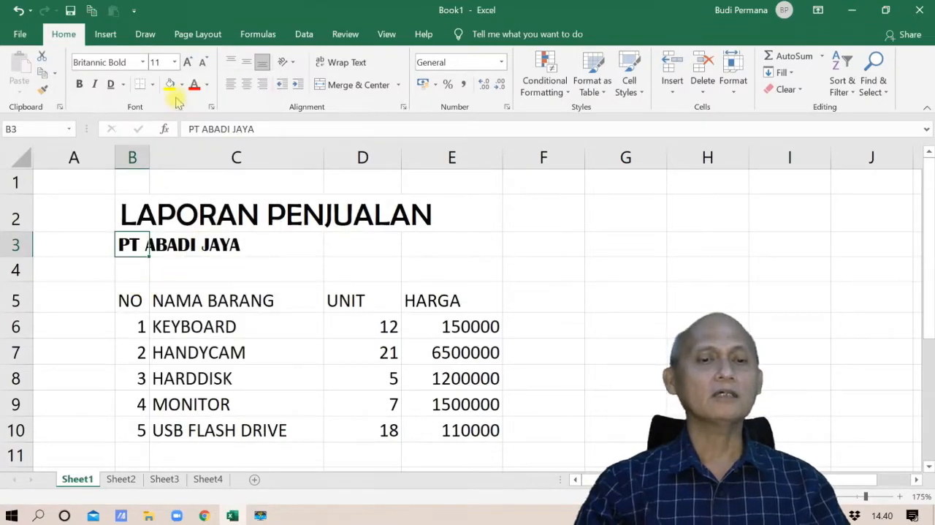
Step: Enlarge the PT ABADI JAYA text in B3 to font size 14
left_click(186, 64)
left_click(187, 63)
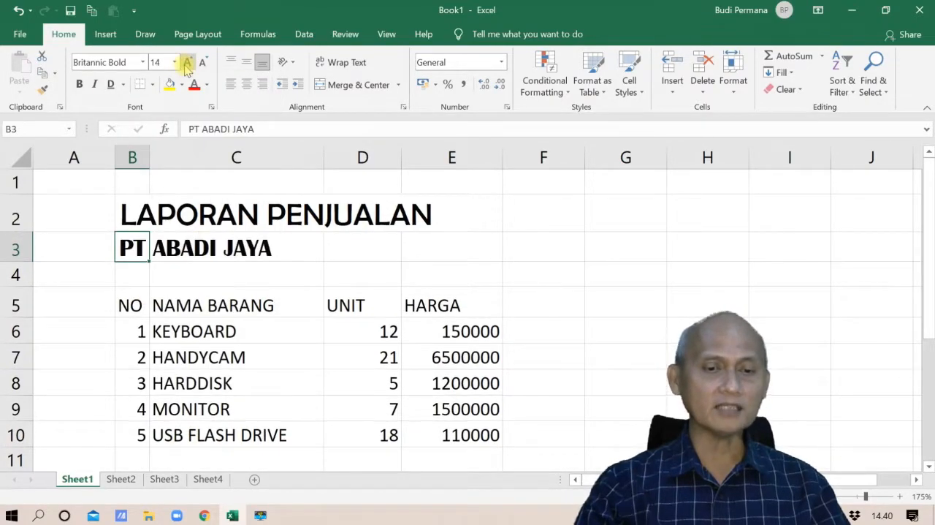
left_click(186, 64)
left_click(203, 63)
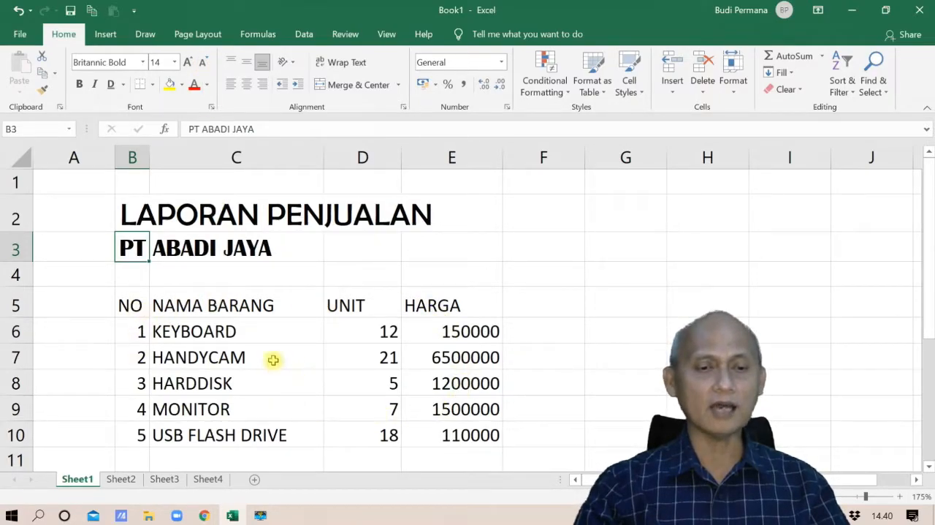
Step: Select the sales table from the NO header in B5 to the last price in E10, clear it and select it again
left_click(129, 305)
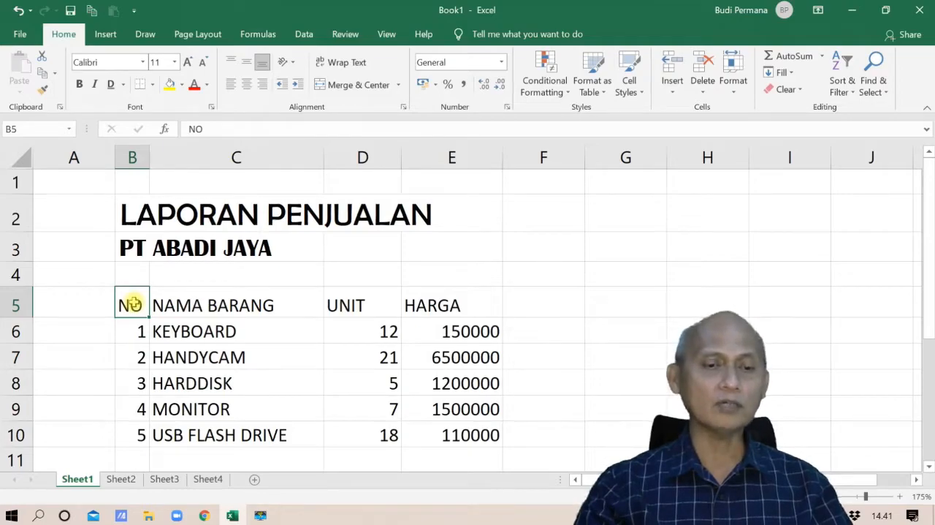
left_click(481, 438)
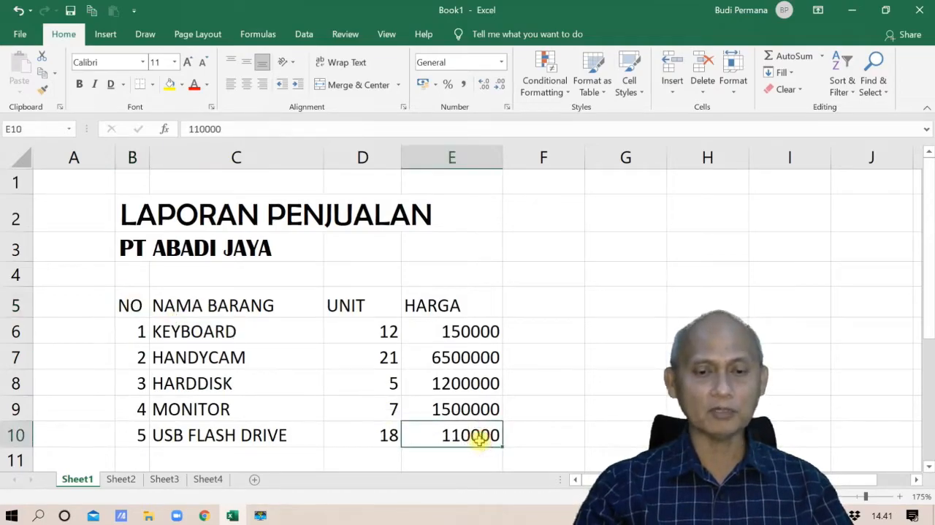
left_click(134, 302)
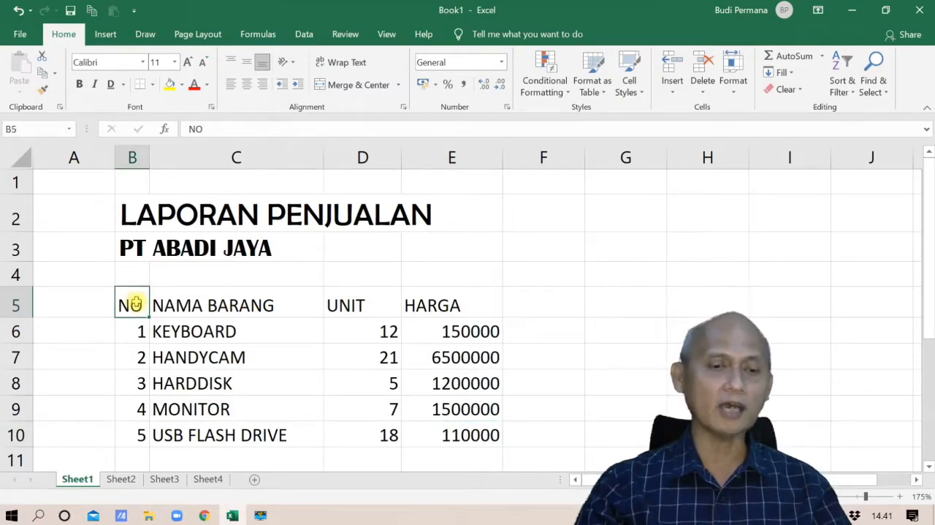
left_click_drag(135, 303, 446, 436)
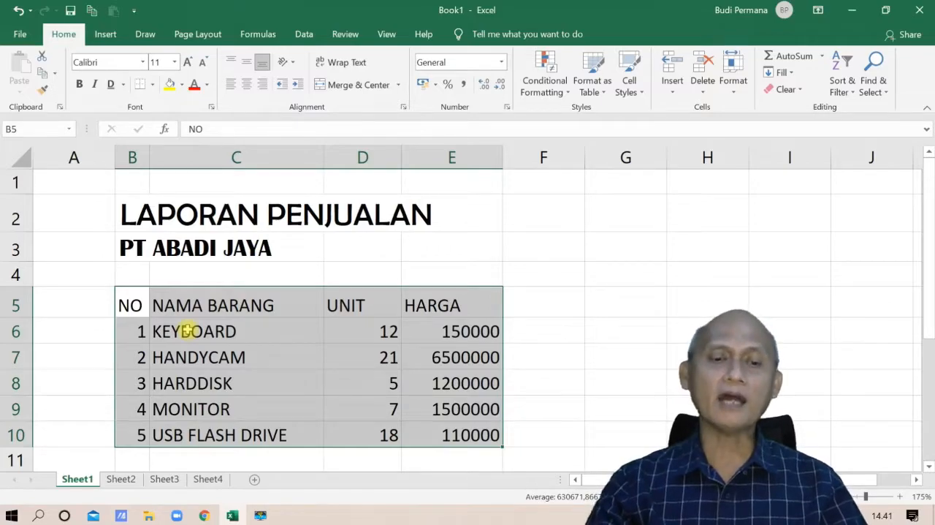
left_click(156, 321)
left_click_drag(130, 305, 443, 412)
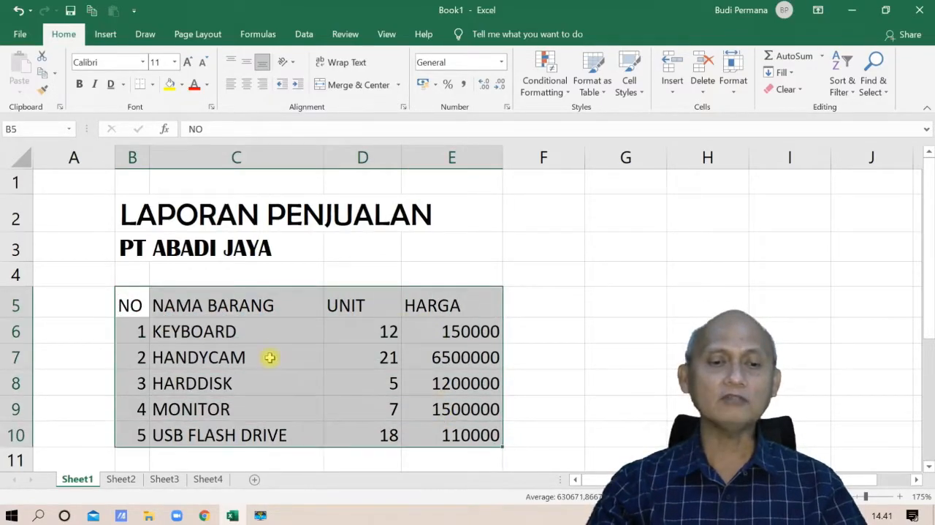
Step: Clear the selection, select the range B5:E10 by its two opposite corner cells, and deselect it
left_click(192, 356)
left_click(127, 303)
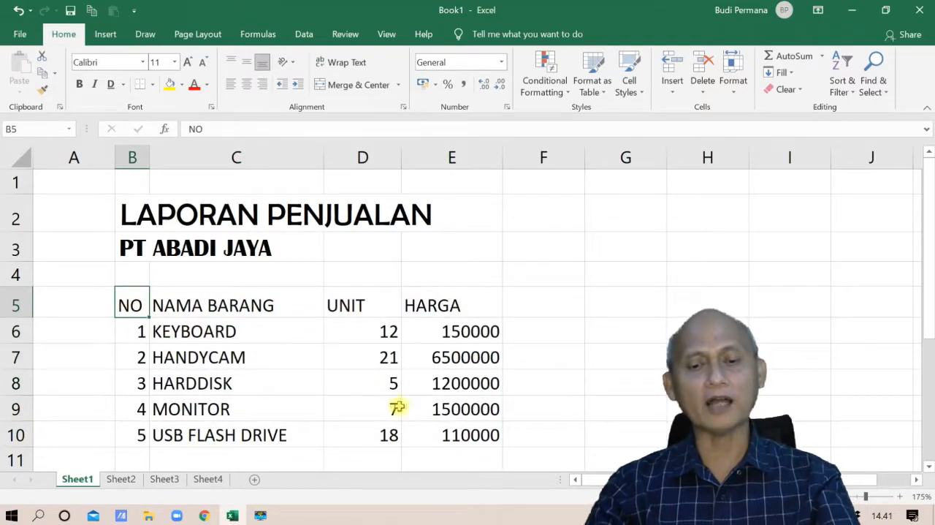
left_click(453, 434, "shift")
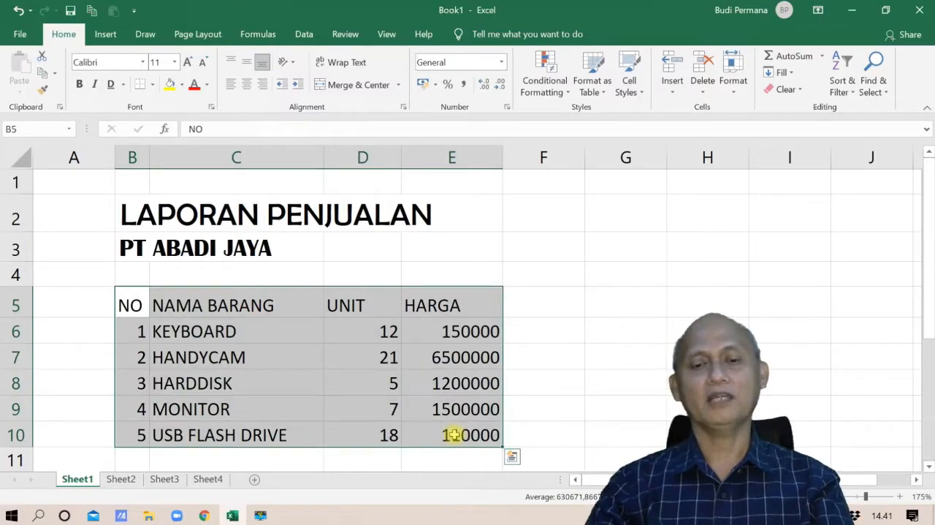
left_click(358, 387)
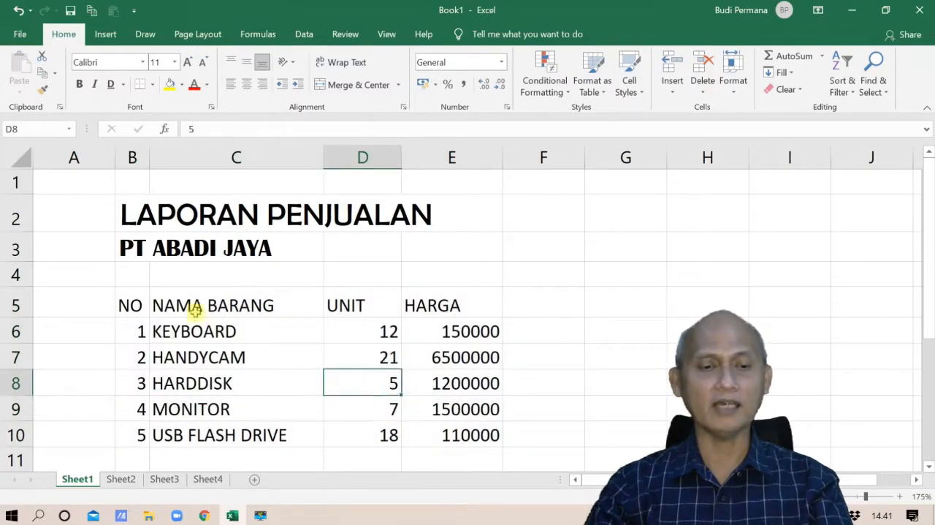
Step: Select the sales table B5:E10 by its first and last cells, and clear the selection
left_click(144, 301)
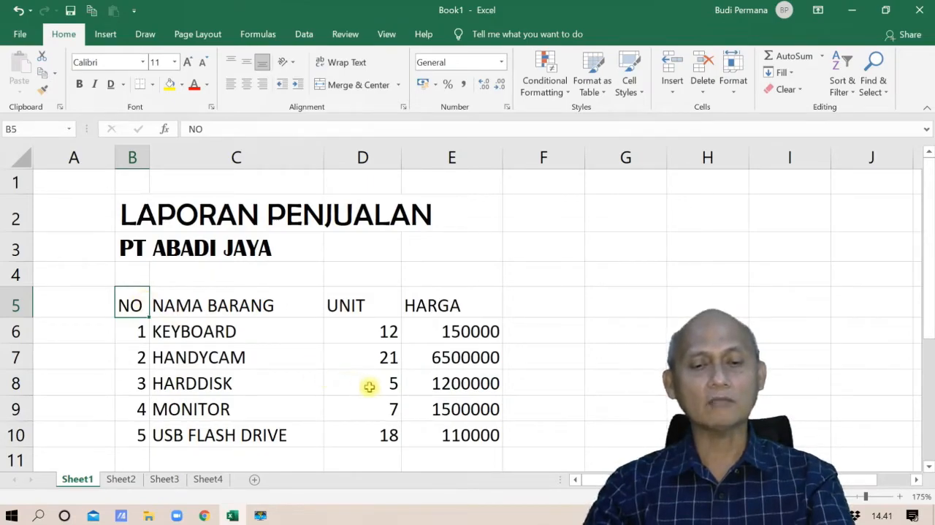
left_click(484, 438, "shift")
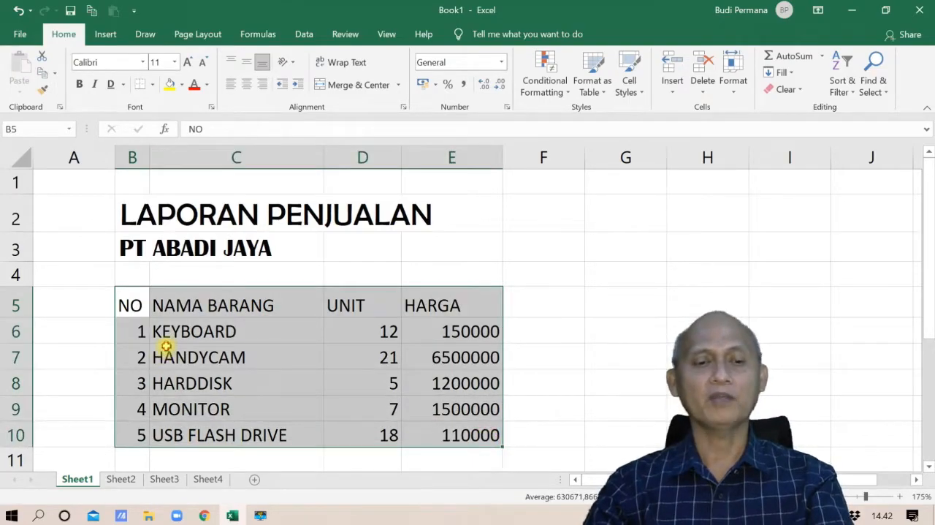
left_click(163, 354)
Step: Set the whole sales table, from the NO header in B5 to the last price in E10, to Arial at font size 10
left_click(130, 299)
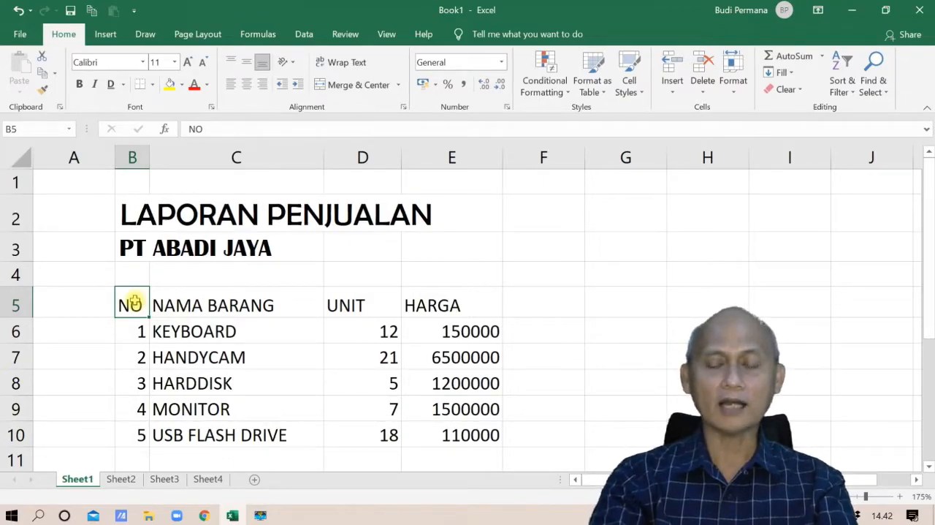
key("shift+Right")
key("shift+Right")
key("shift+Right")
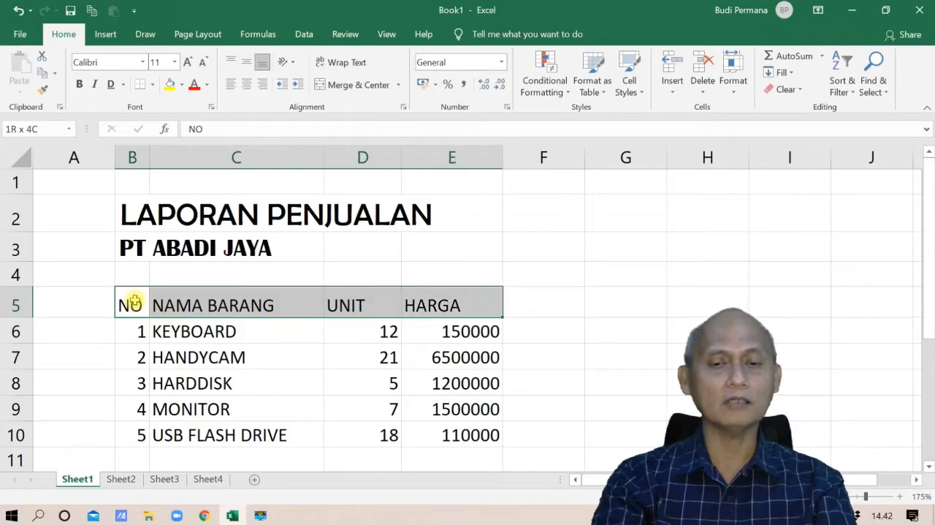
key("shift+Down")
key("shift+Down")
key("shift+Down")
key("shift+Down")
key("shift+Down")
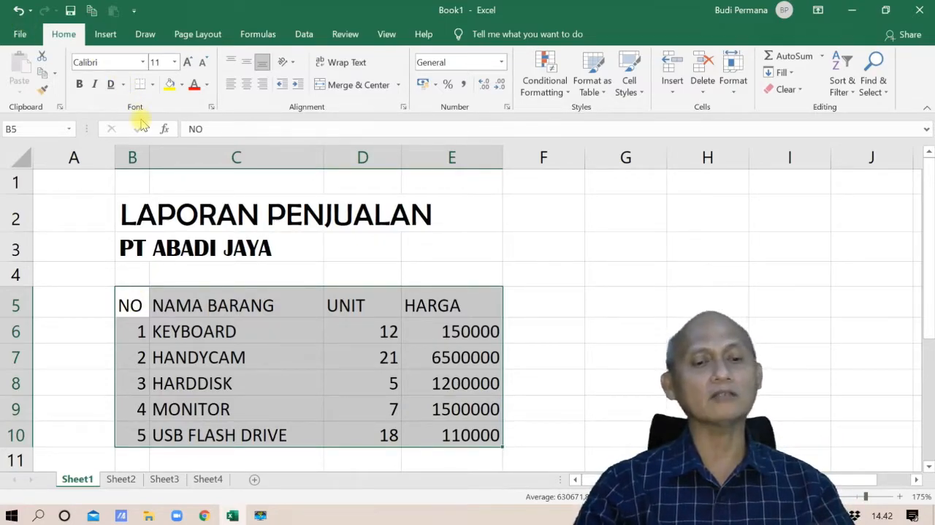
left_click(144, 62)
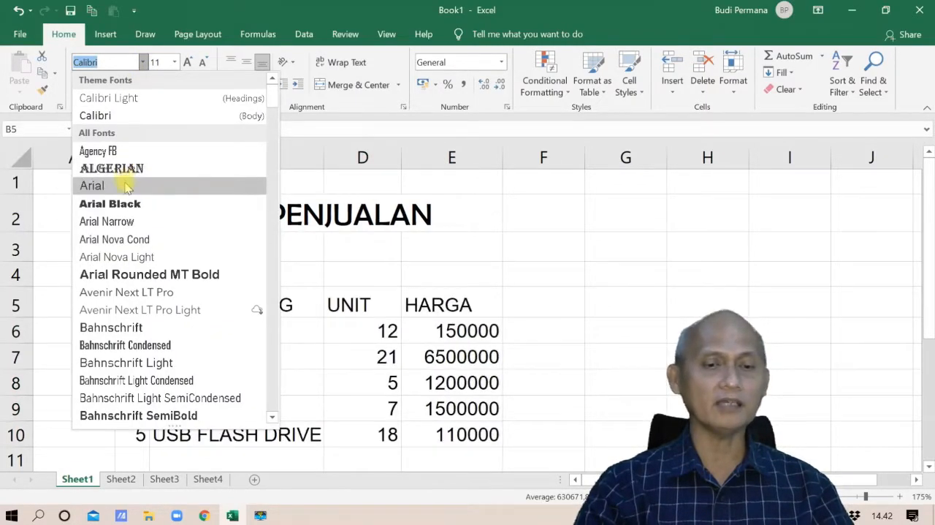
left_click(126, 186)
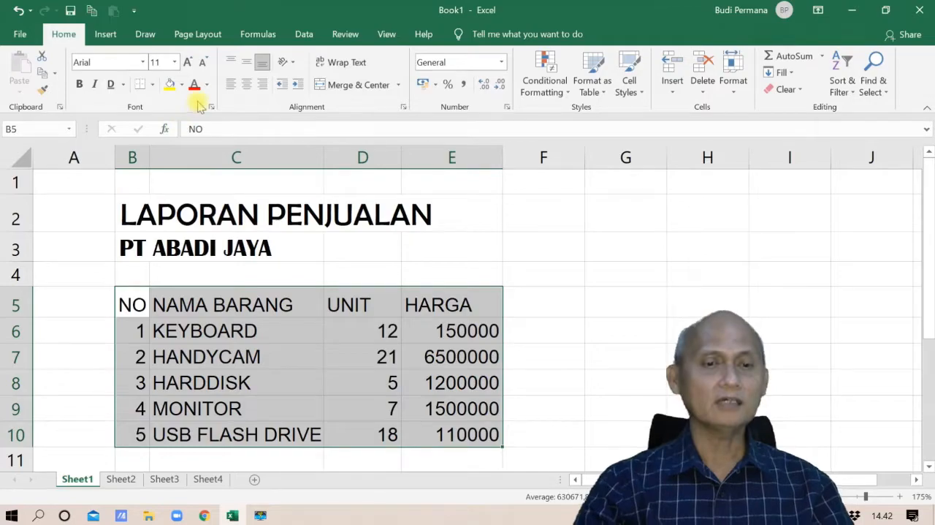
left_click(204, 64)
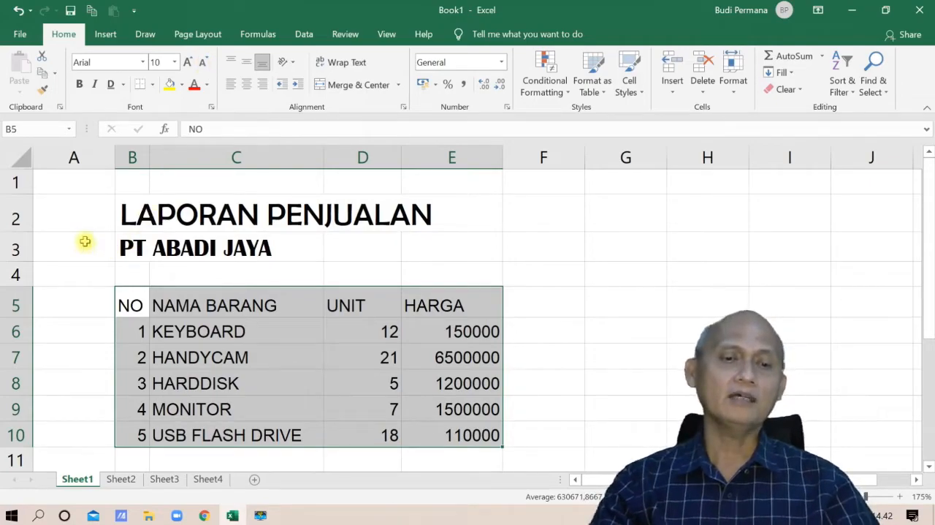
Step: Color the LAPORAN PENJUALAN title in B2 with the standard blue font color
left_click(140, 221)
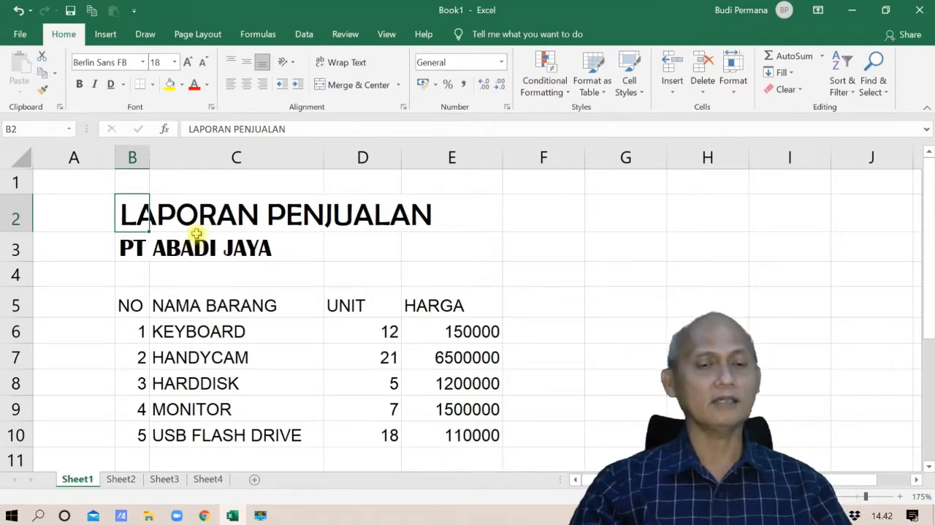
left_click(208, 86)
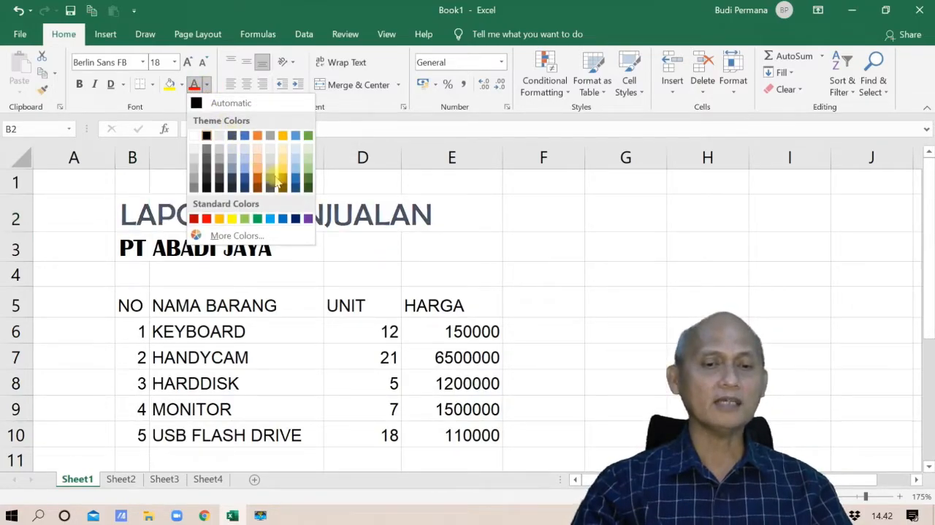
left_click(284, 221)
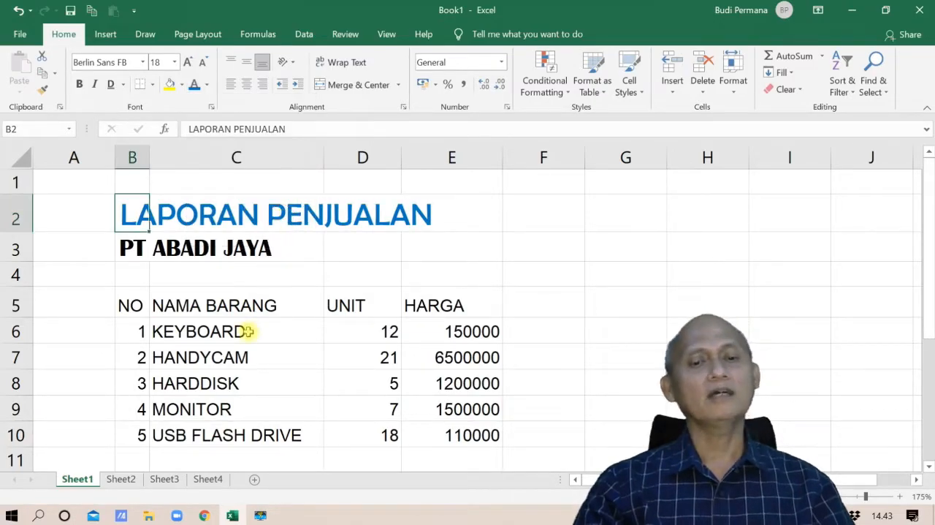
Step: Give the LAPORAN PENJUALAN title a custom violet-blue font color, RGB 37, 13, 179 (#250DB3)
left_click(207, 85)
left_click(236, 235)
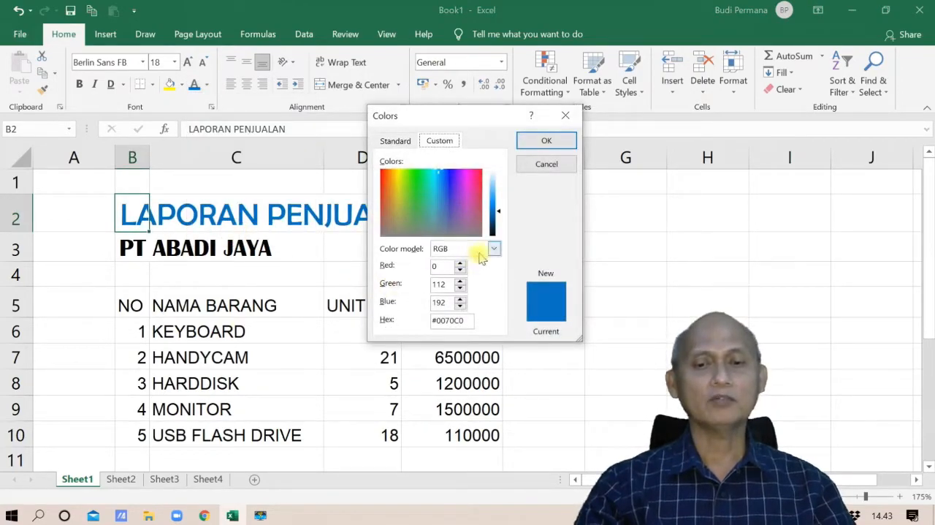
left_click(451, 184)
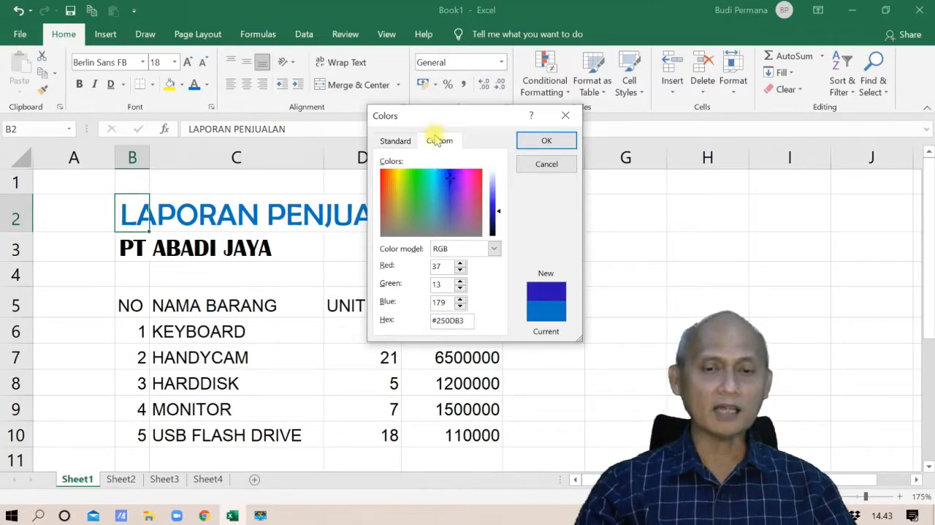
left_click(396, 142)
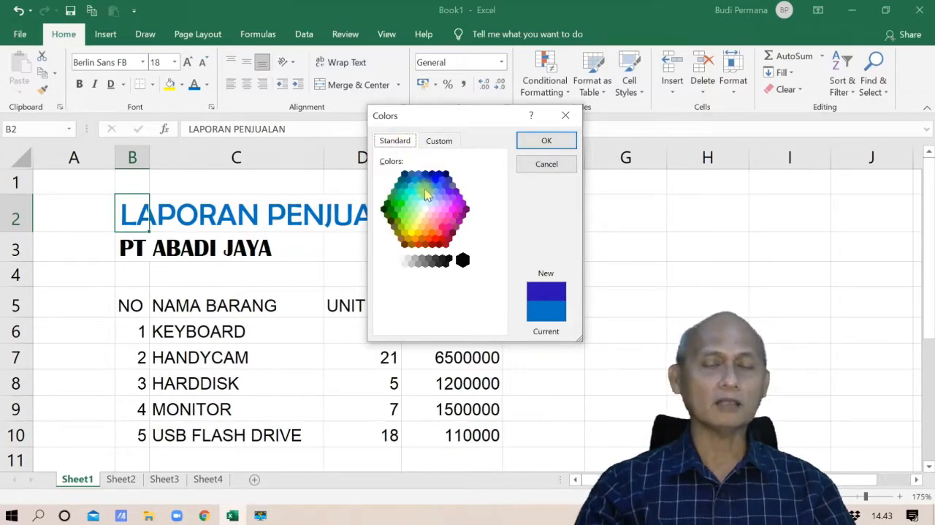
left_click(439, 141)
left_click(396, 141)
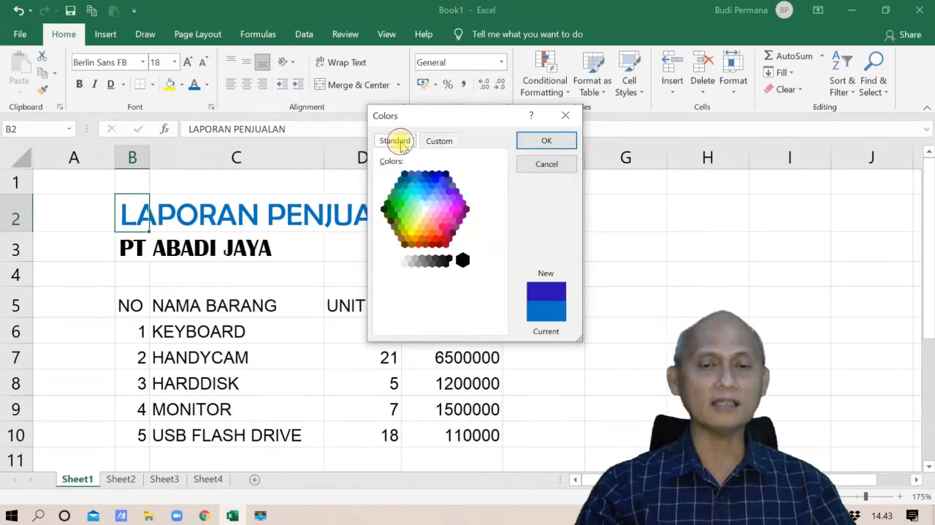
left_click(440, 141)
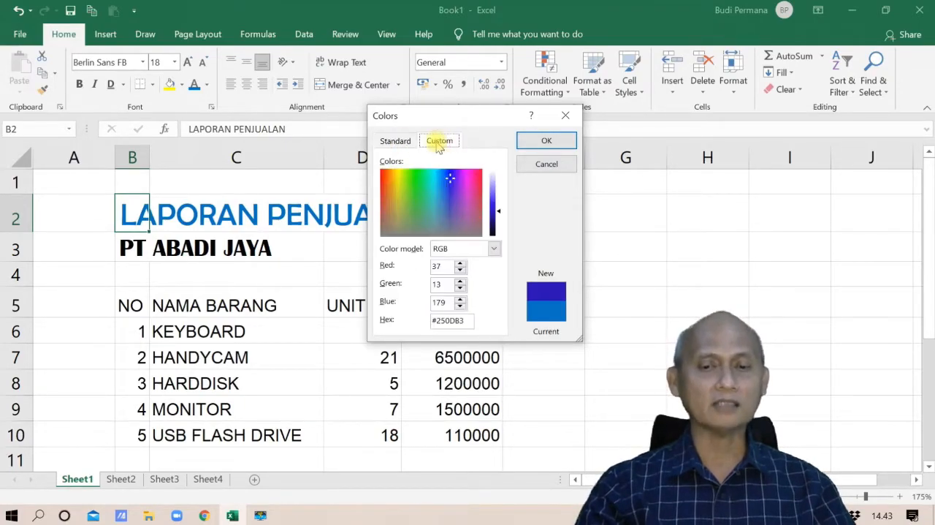
left_click(534, 141)
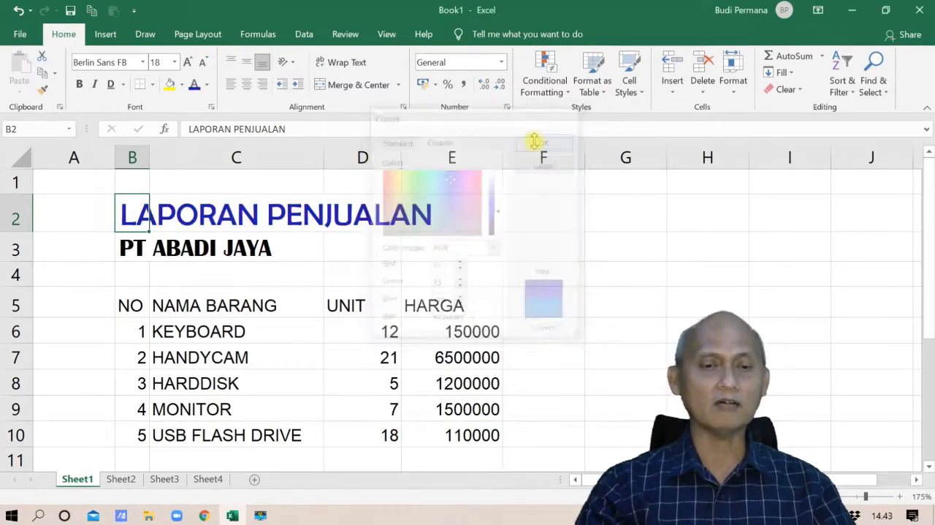
Step: Color the PT ABADI JAYA company line in B3 with the standard dark red font color
left_click(127, 245)
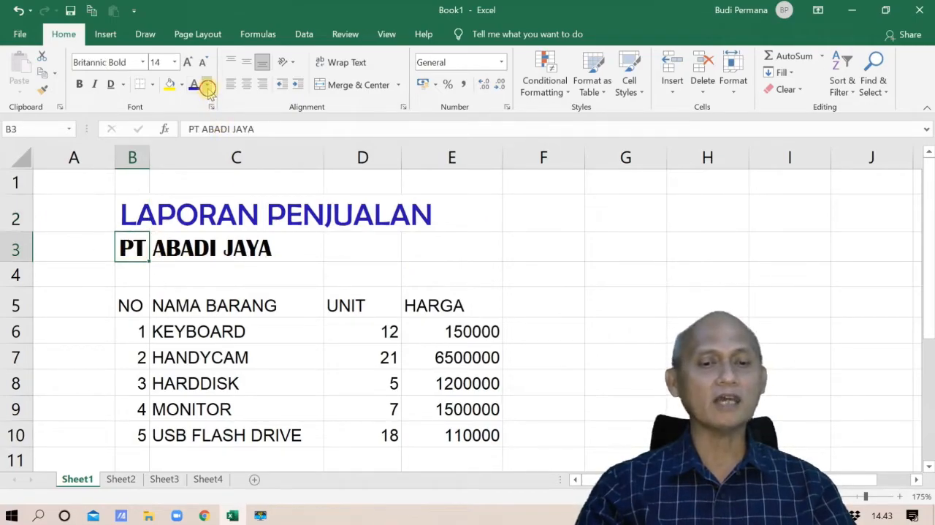
left_click(207, 85)
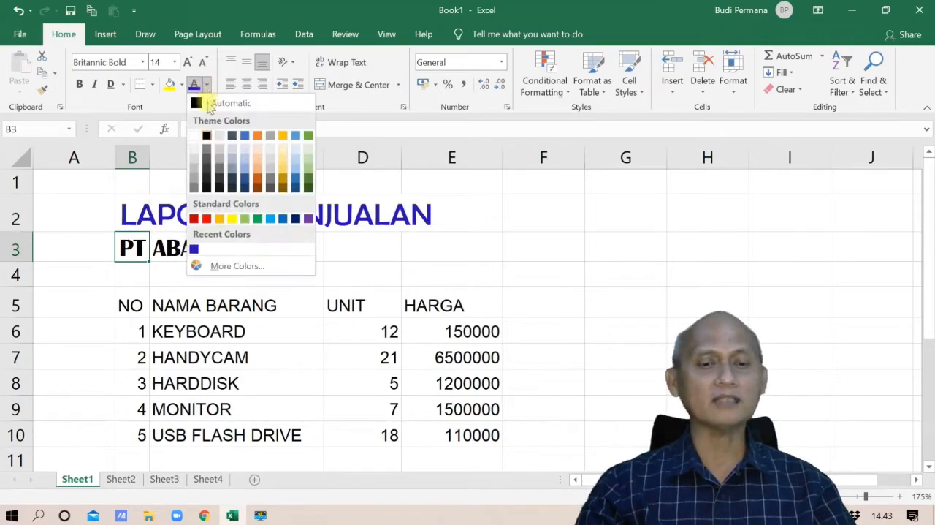
left_click(195, 219)
left_click(243, 331)
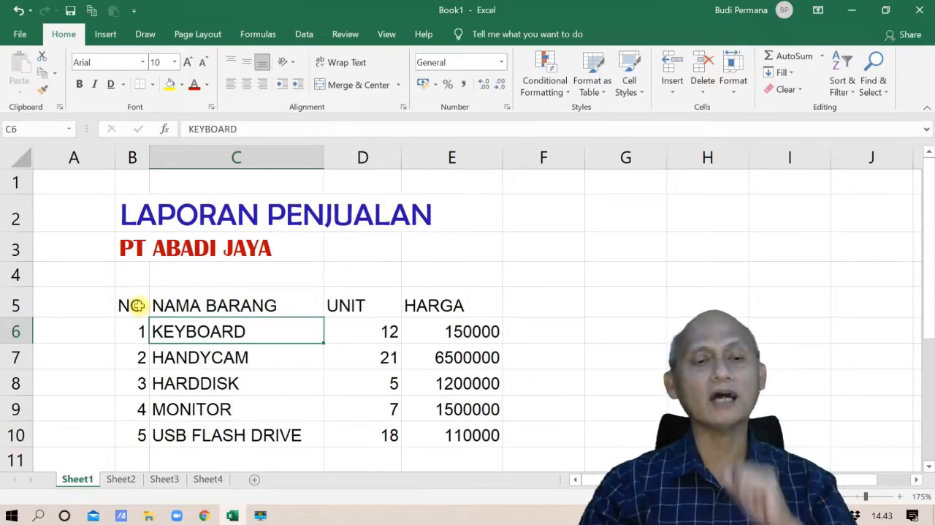
Step: Fill the table's header row B5:E5 with Orange, Accent 2, Lighter 60%
left_click_drag(136, 306, 423, 304)
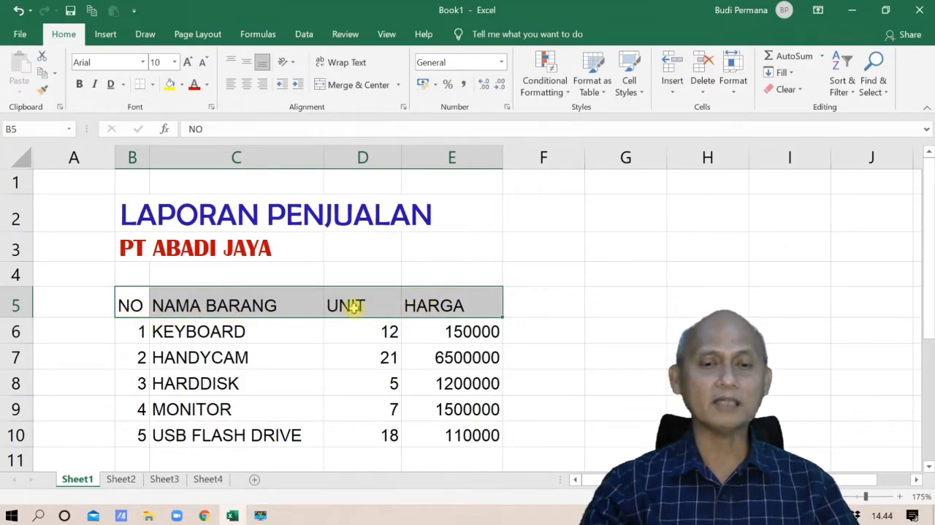
left_click(182, 85)
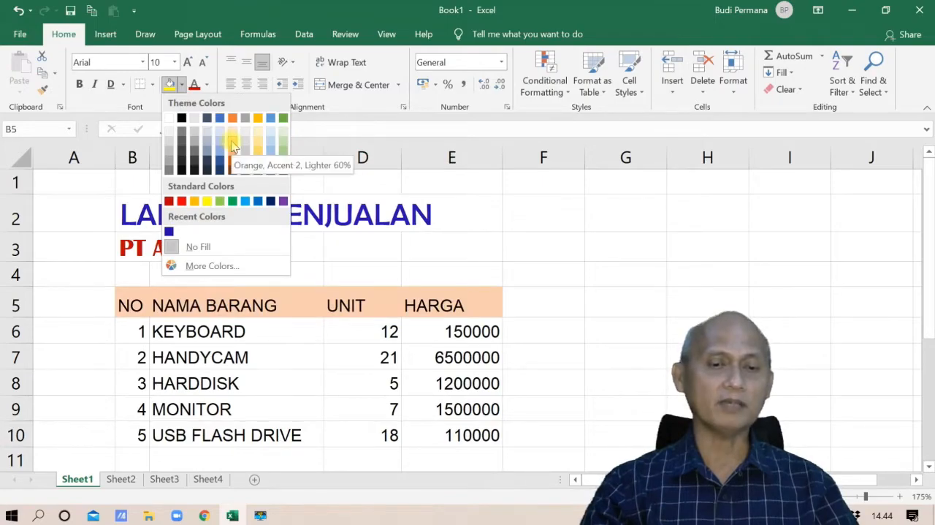
left_click(232, 141)
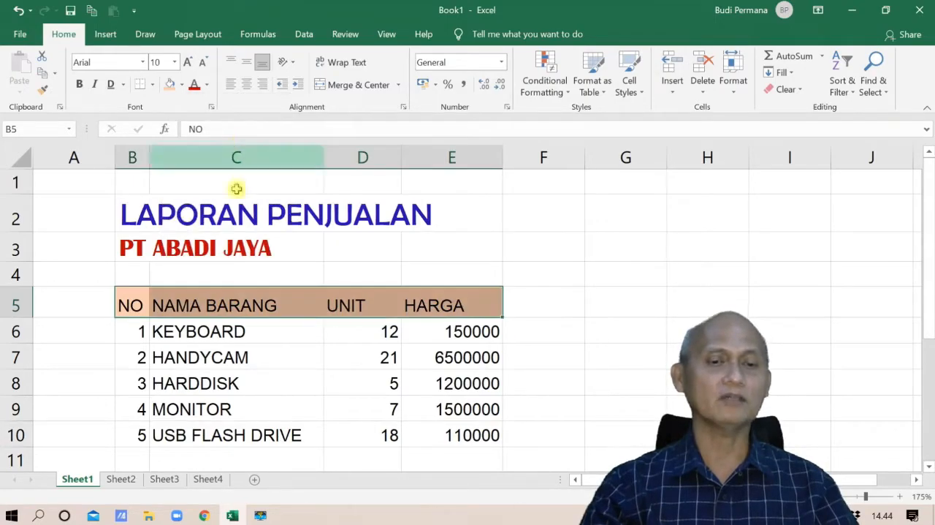
Step: Make the header row text in B5:E5 bold and dark red, and deselect the row
left_click(80, 84)
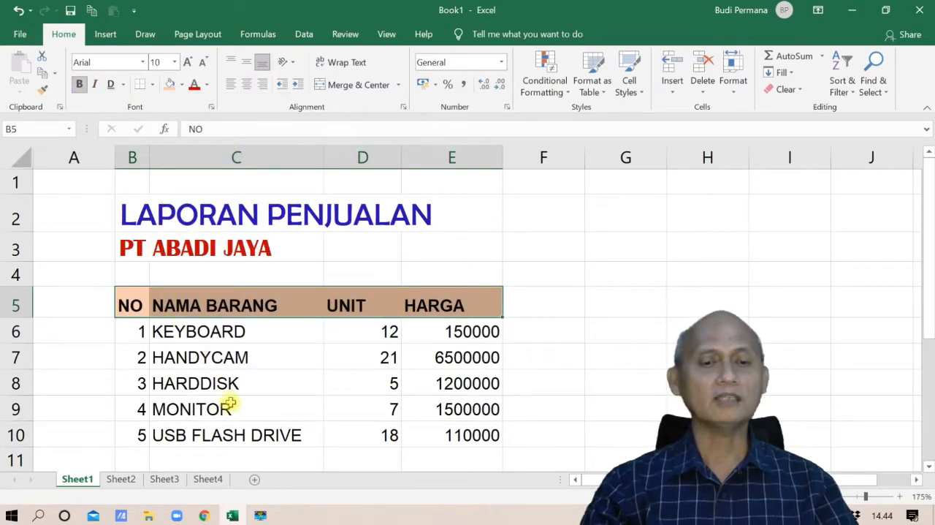
left_click(194, 84)
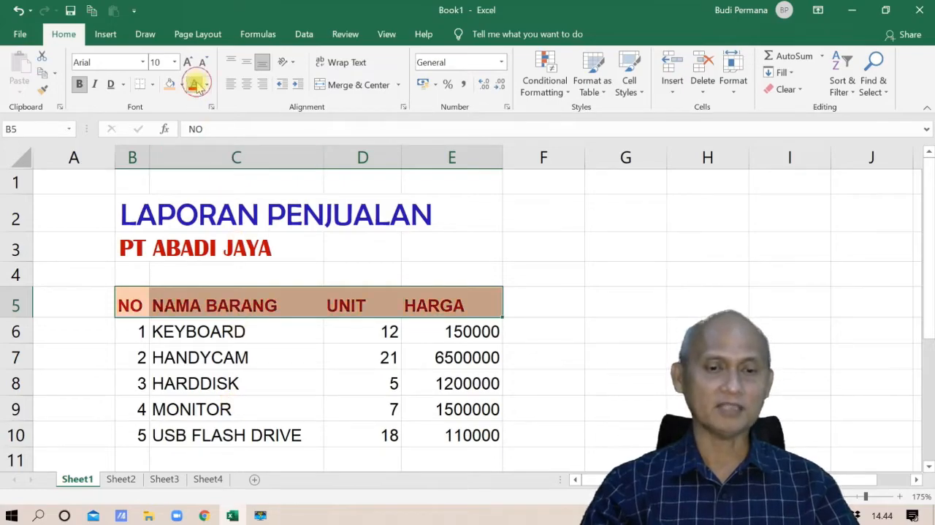
left_click(229, 364)
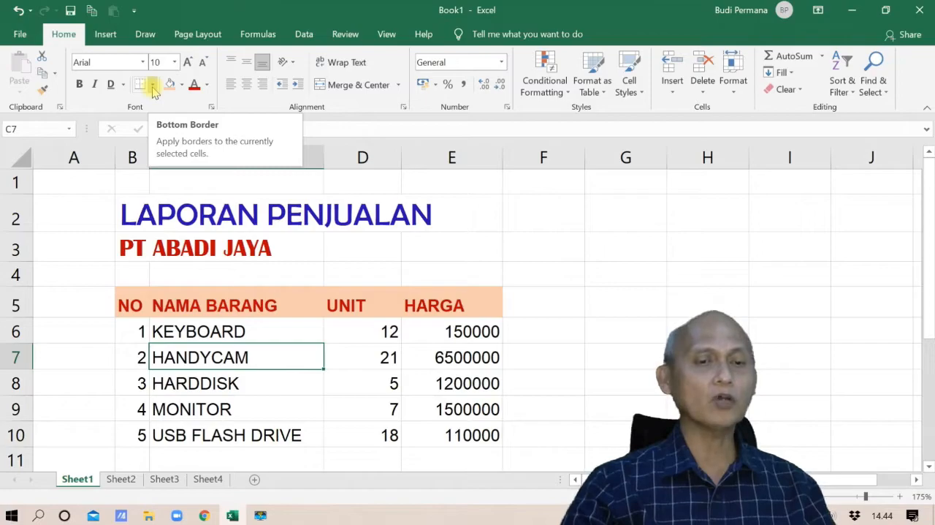
Step: Apply All Borders to the table's data rows B6:E10 and deselect the range
left_click(191, 331)
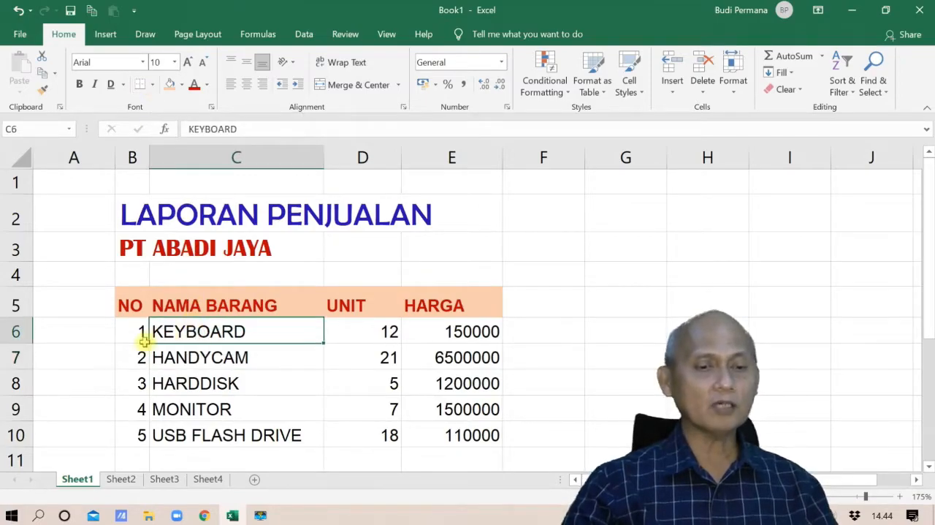
left_click(132, 335)
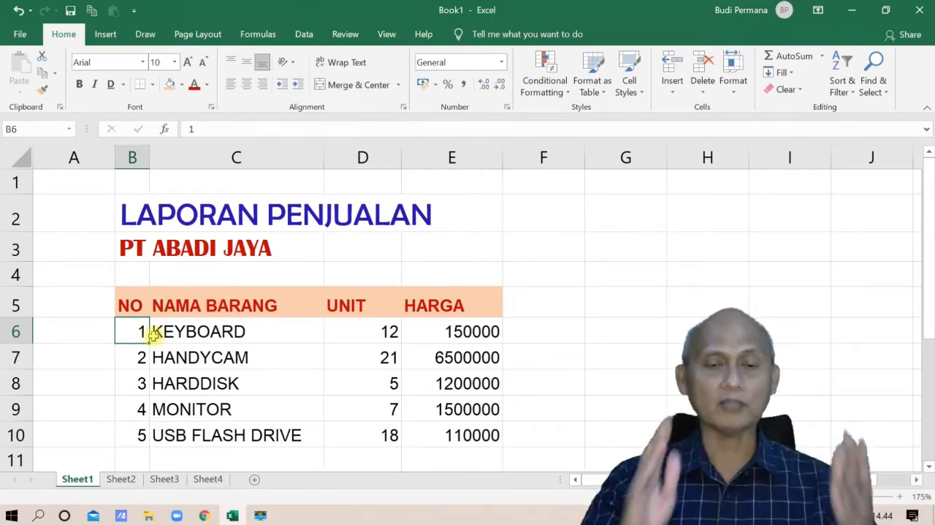
left_click_drag(134, 330, 449, 432)
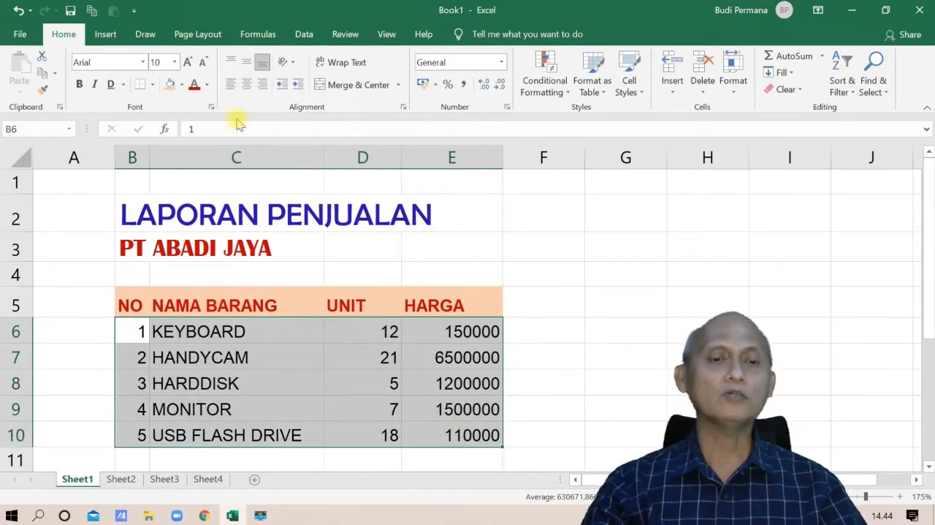
left_click(153, 85)
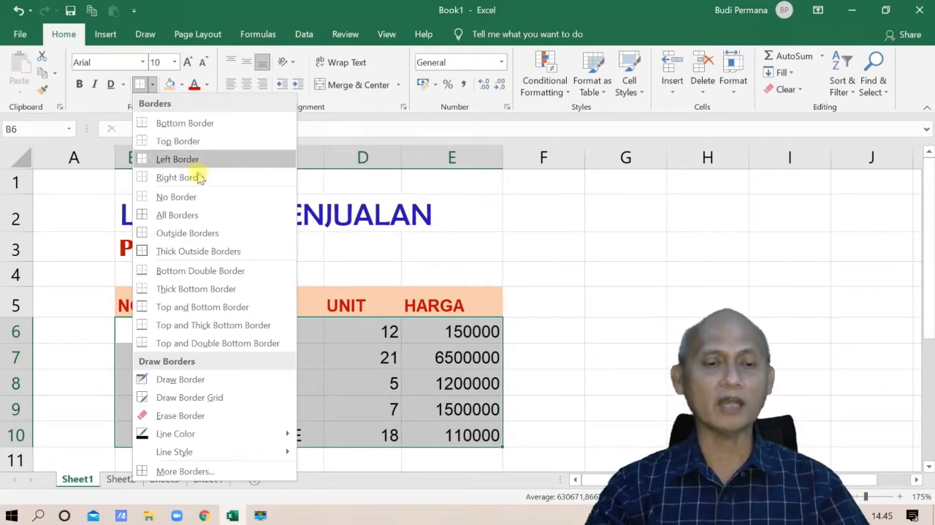
left_click(198, 214)
left_click(248, 334)
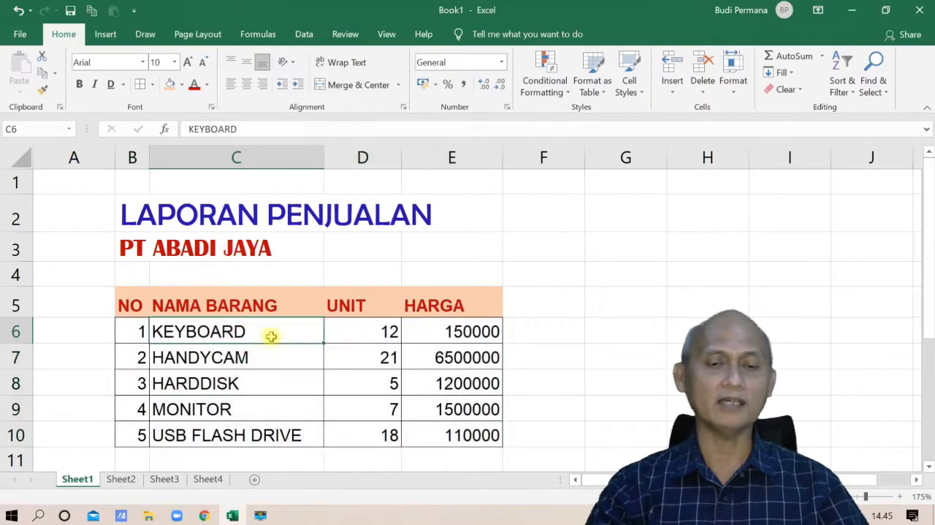
left_click(543, 292)
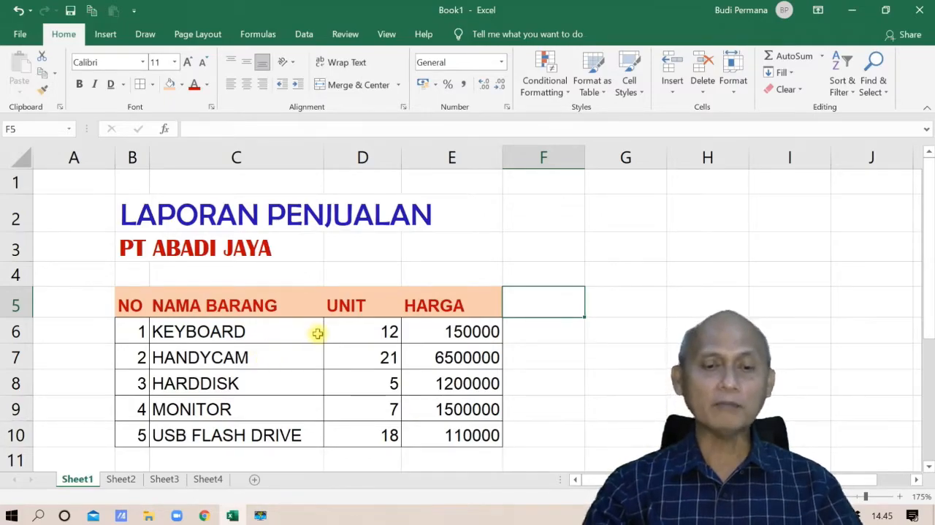
Step: Hide the gridlines of Sheet1 so only the table's own borders are displayed
left_click(296, 335)
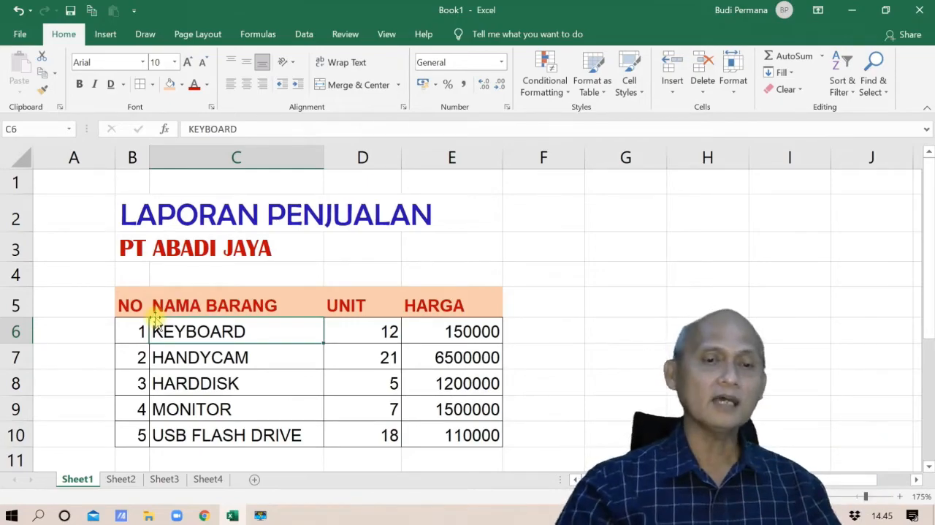
left_click(382, 34)
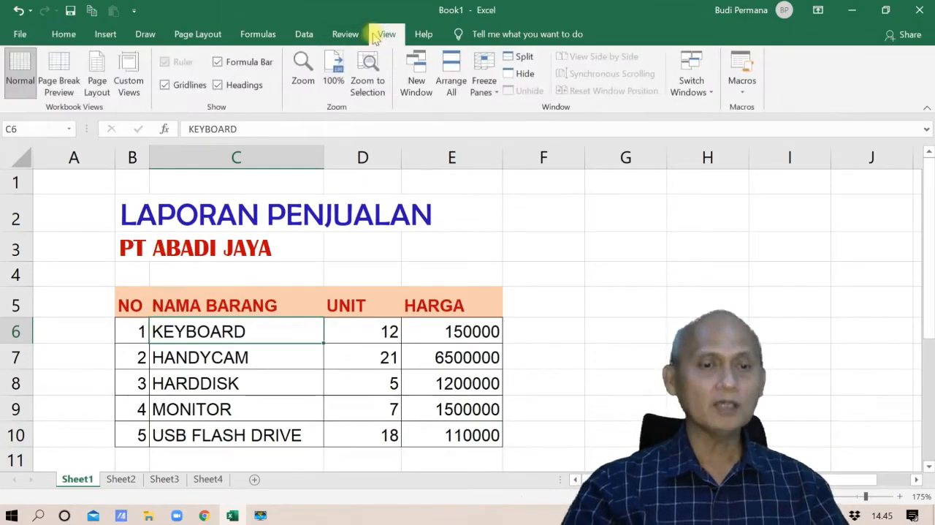
left_click(166, 86)
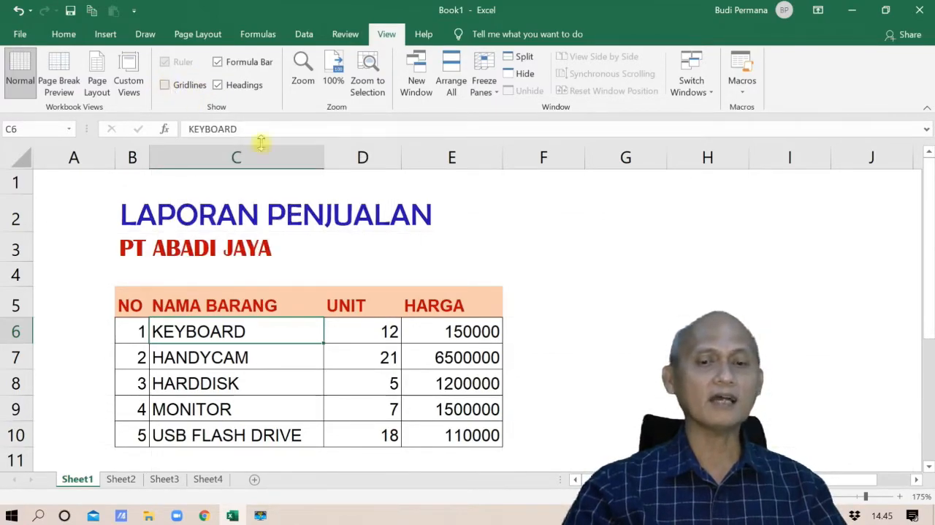
Step: Draw a border line along the top edge of the header row B5:E5 with the Draw Border tool
left_click(631, 331)
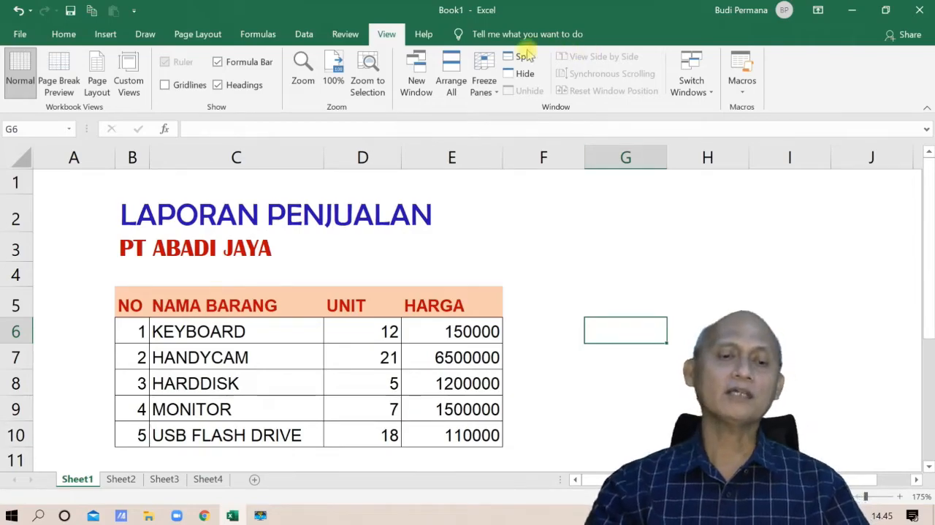
left_click_drag(130, 305, 419, 314)
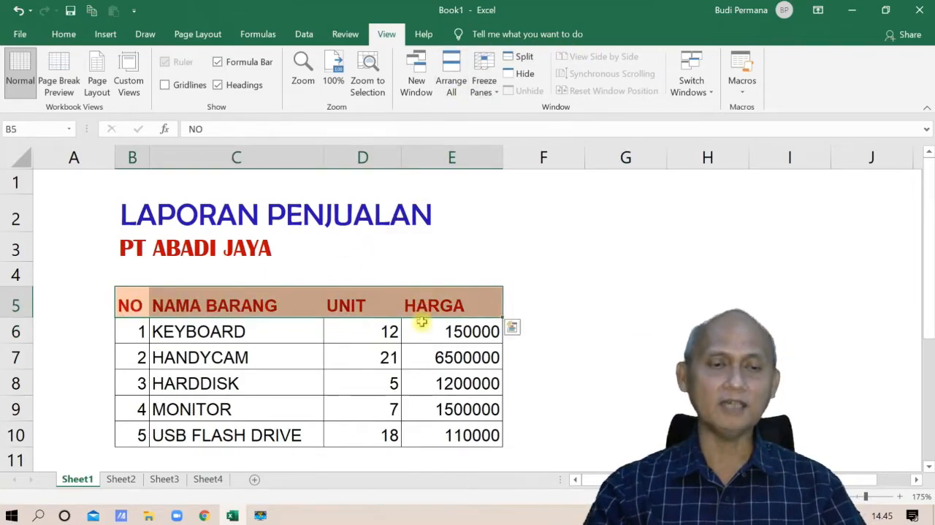
left_click(63, 34)
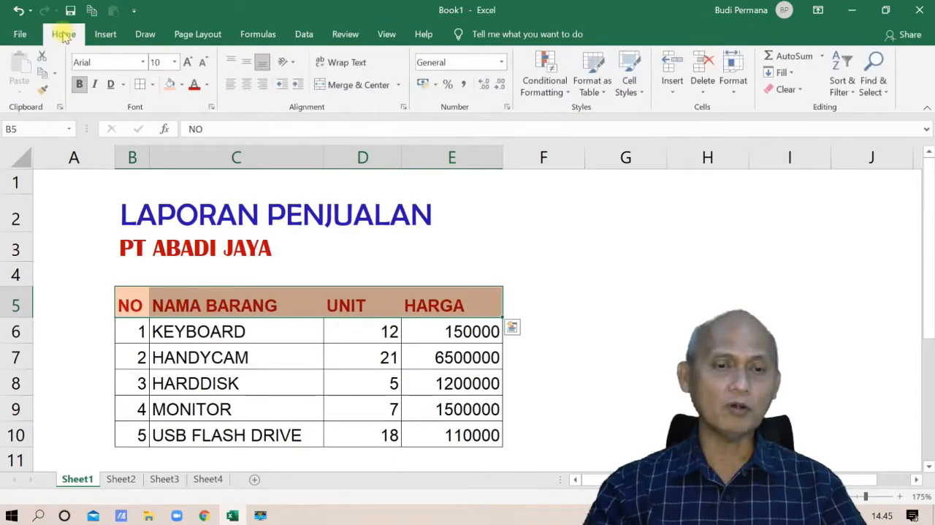
left_click(153, 85)
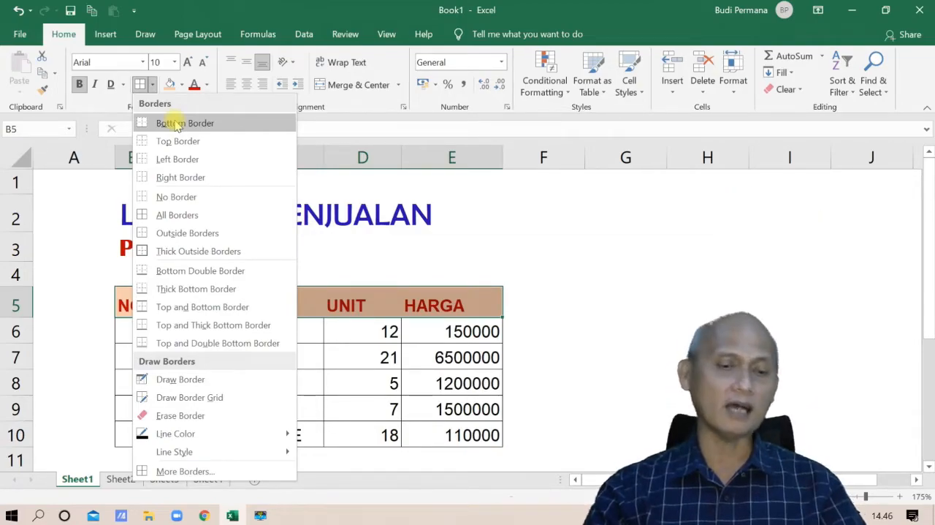
left_click(233, 381)
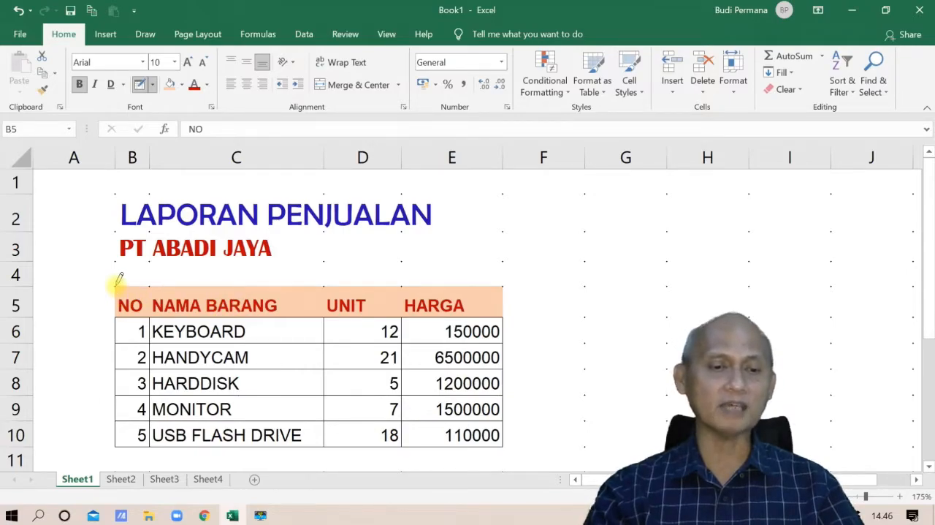
left_click_drag(117, 280, 455, 274)
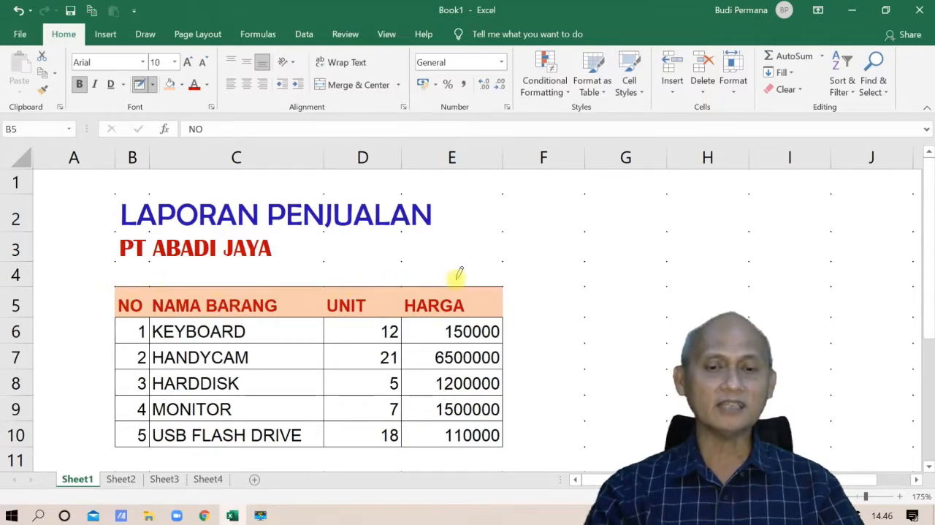
Step: Draw the missing vertical borders of the header cells in B5:E5, and leave border drawing mode
left_click_drag(323, 287, 324, 309)
left_click_drag(397, 309, 402, 288)
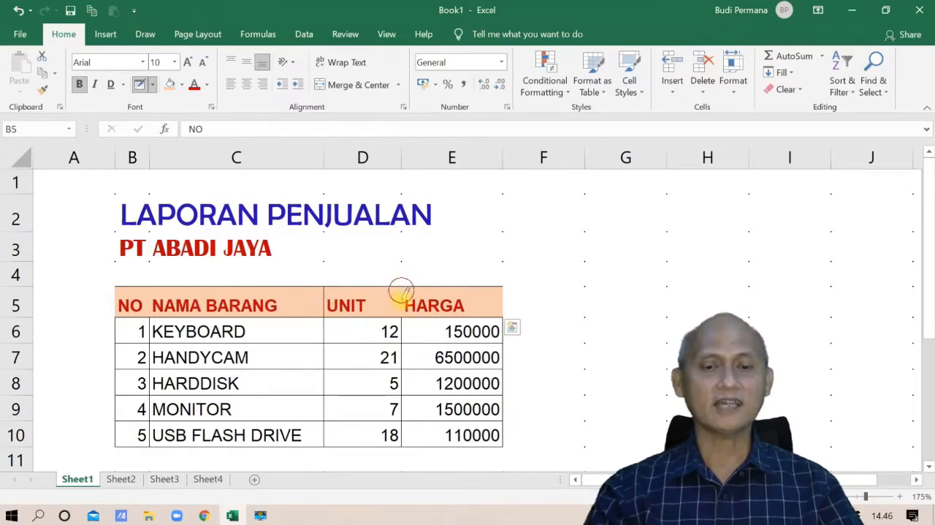
left_click_drag(502, 288, 500, 312)
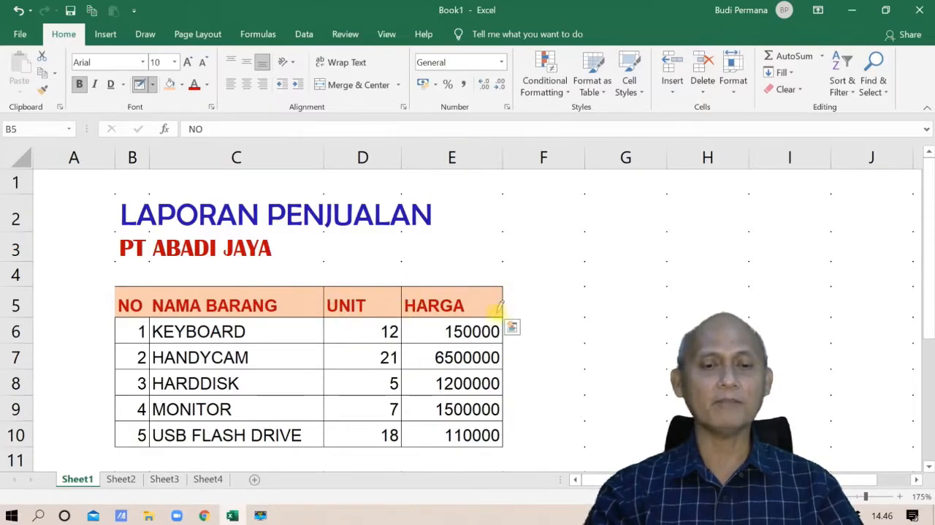
mouse_move(150, 288)
left_mouse_down()
mouse_move(149, 311)
mouse_move(114, 311)
left_mouse_up()
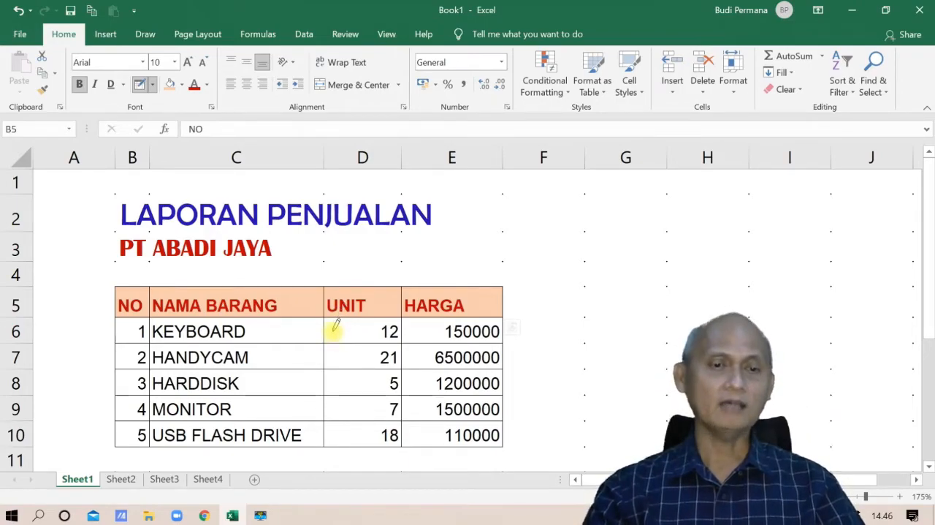
left_click(154, 85)
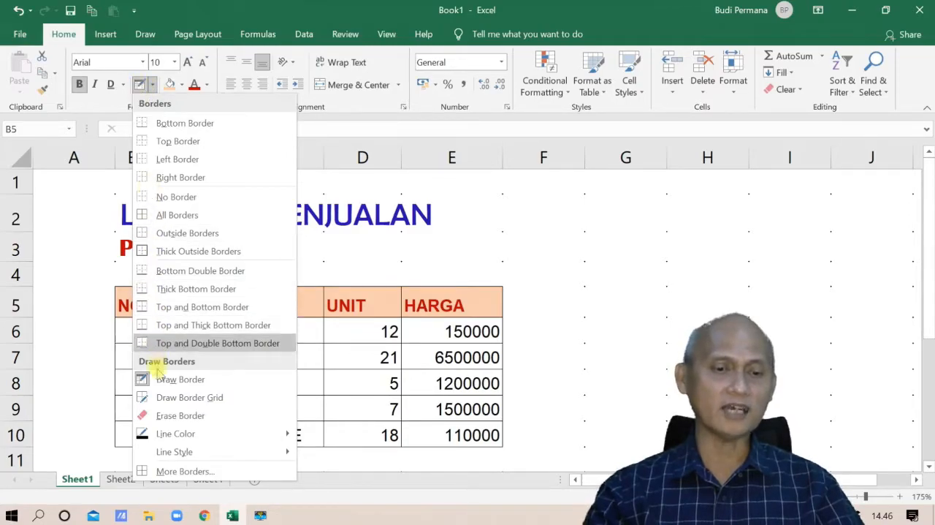
left_click(142, 379)
left_click(282, 363)
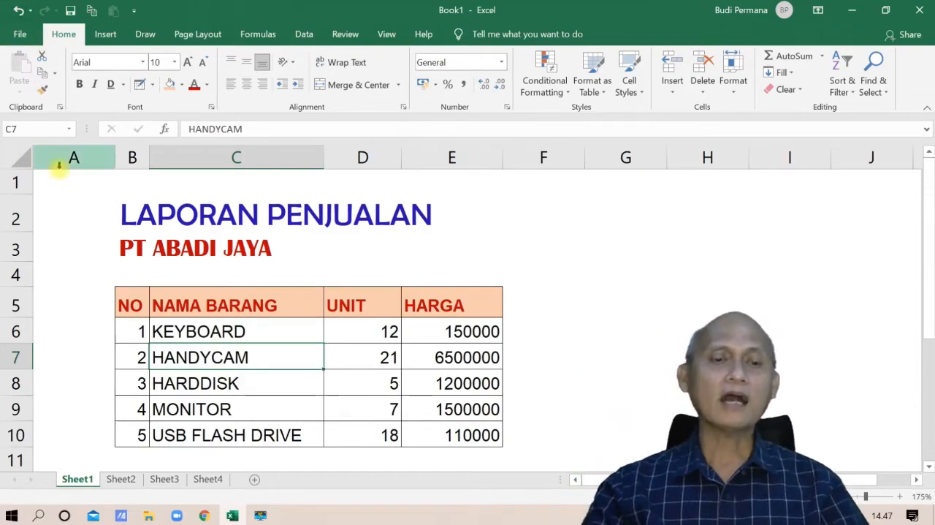
Step: Set the border line color to dark red and the line style to the thicker solid line
left_click(152, 85)
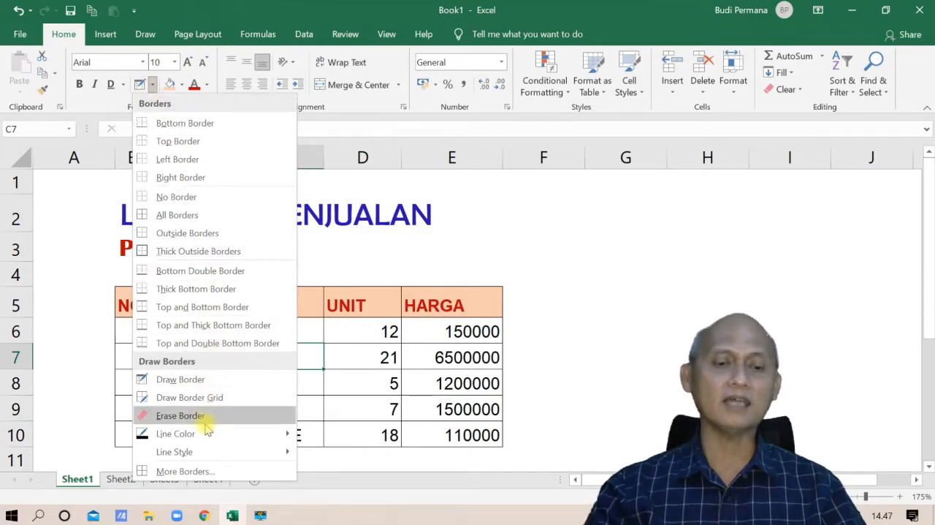
mouse_move(237, 435)
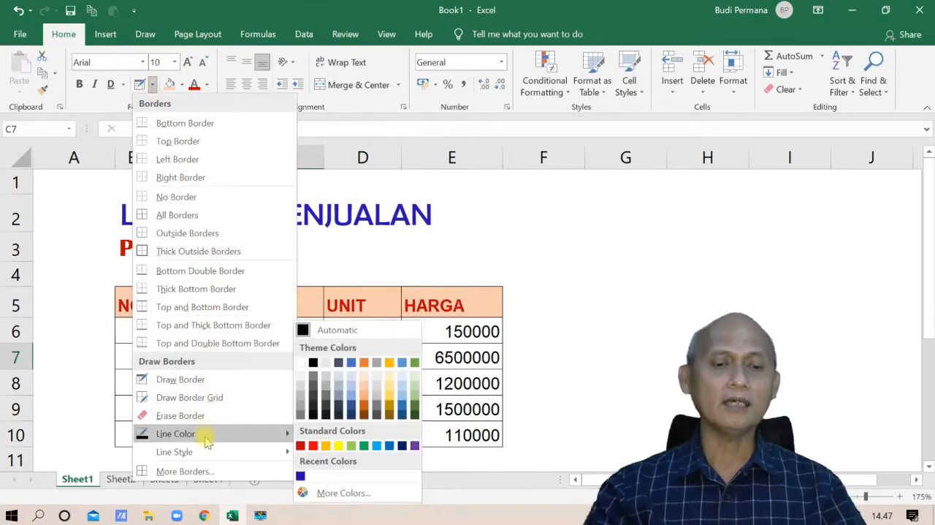
left_click(304, 445)
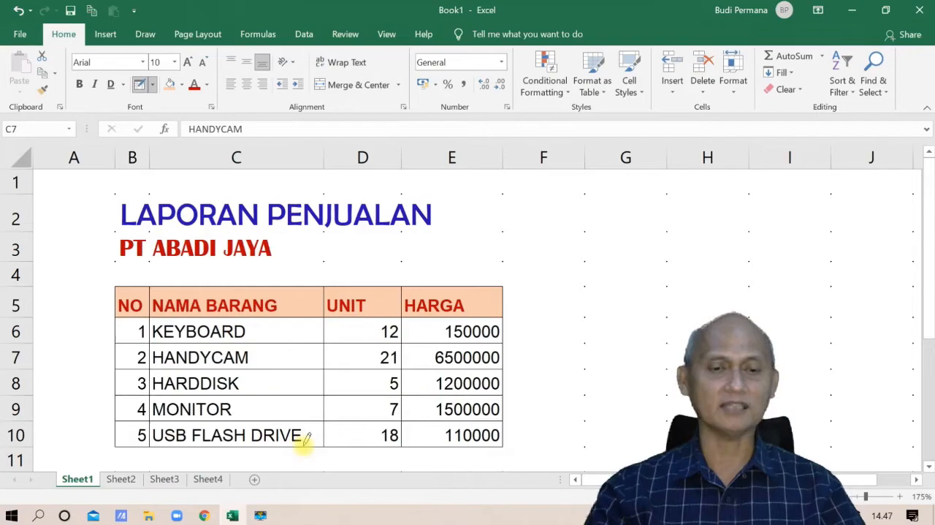
left_click(153, 84)
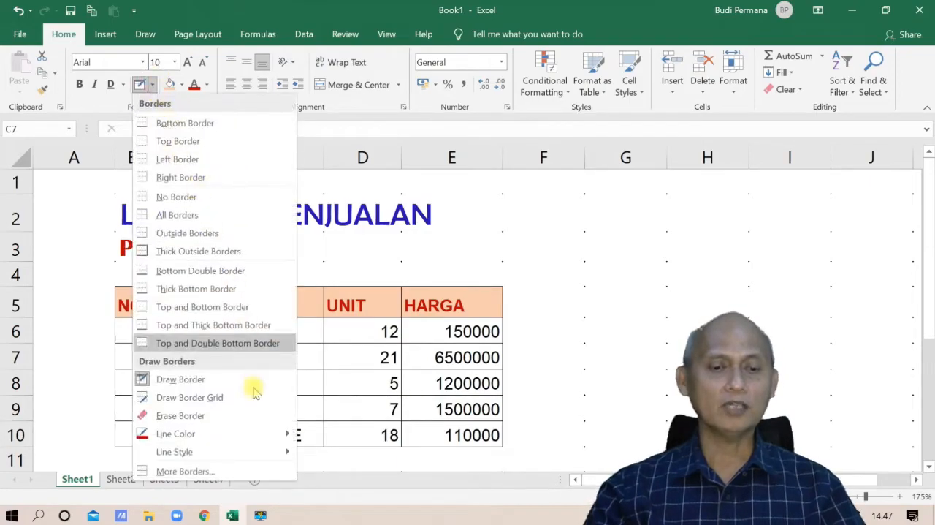
mouse_move(246, 457)
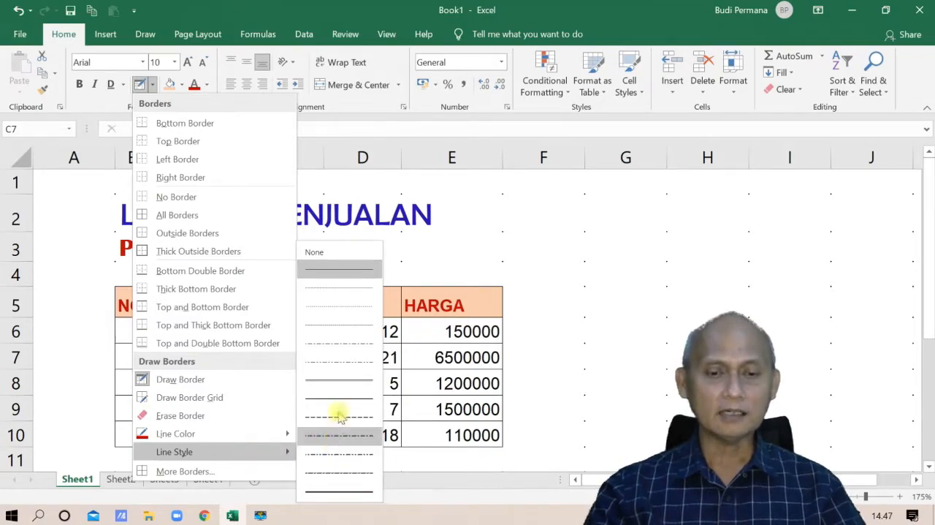
left_click(342, 382)
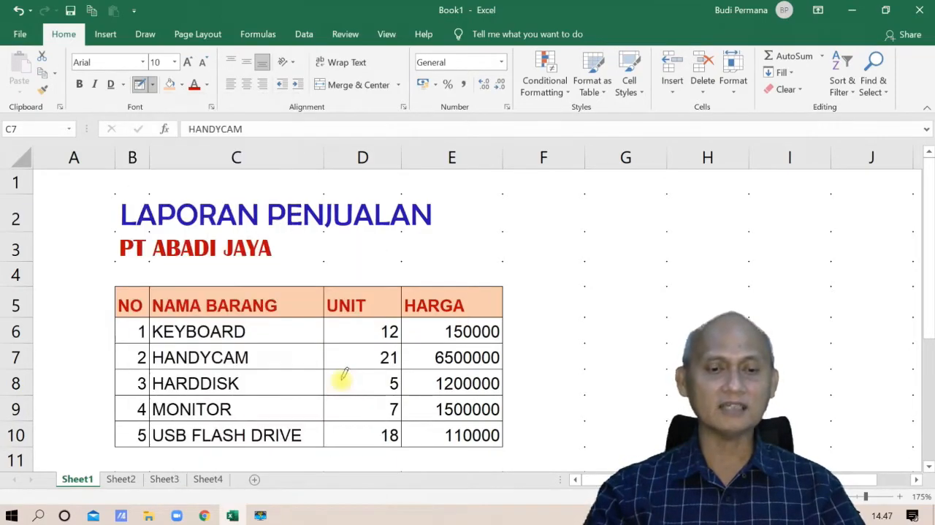
left_click(153, 85)
mouse_move(209, 434)
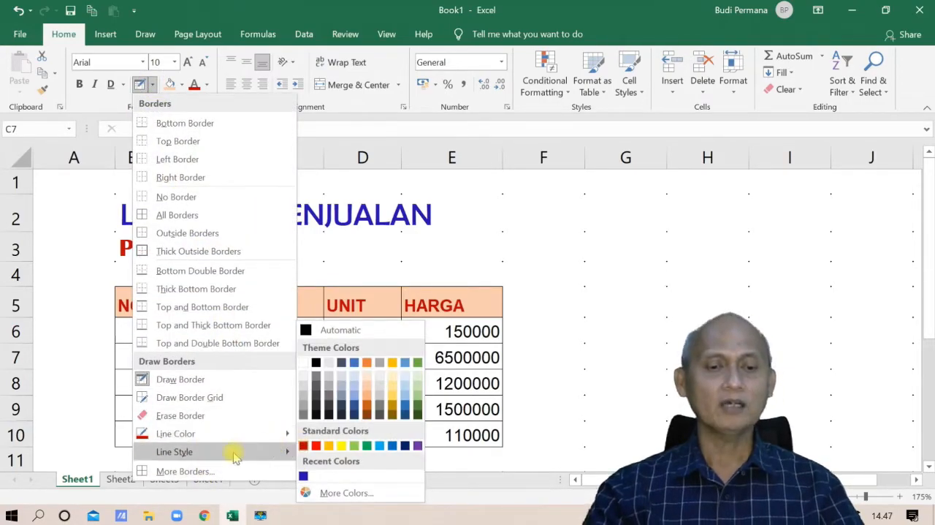
mouse_move(233, 451)
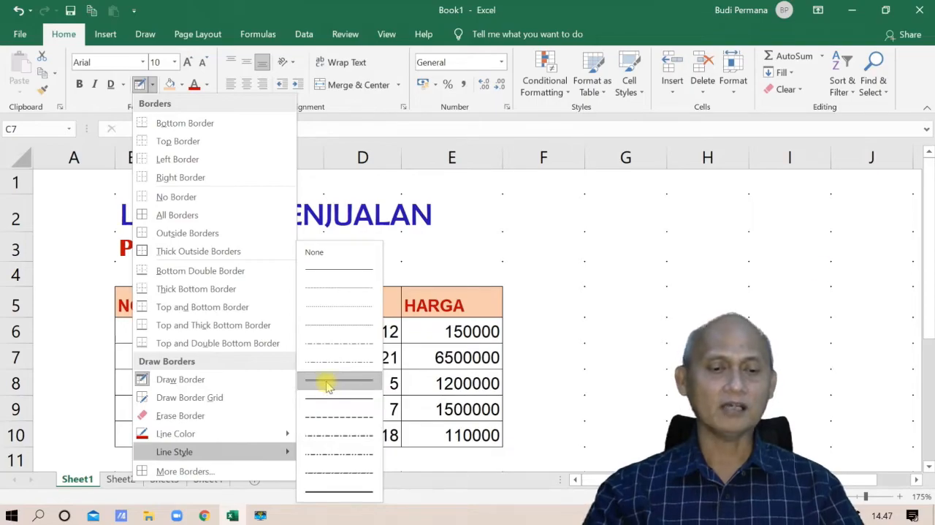
left_click(203, 378)
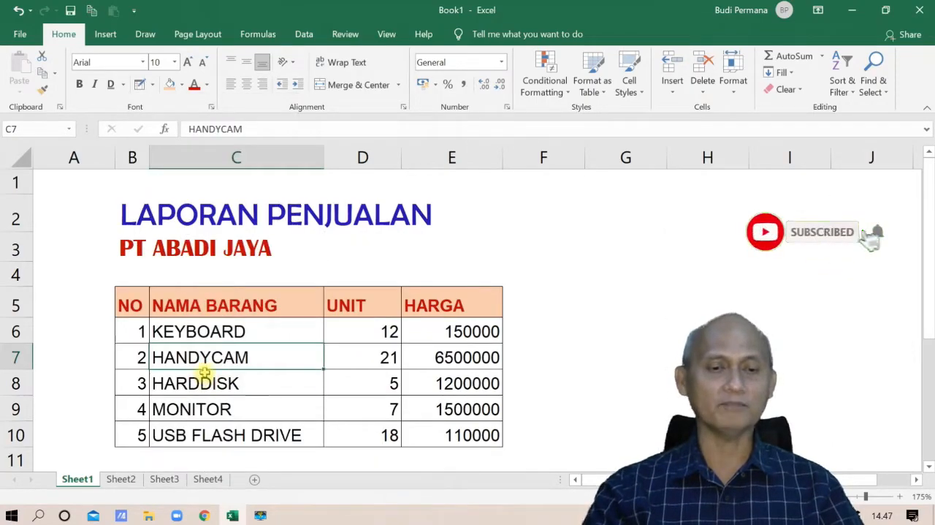
Step: Draw dark red border lines along the bottom and top of header row B5:E5 and below row 10 of the table
left_click(152, 85)
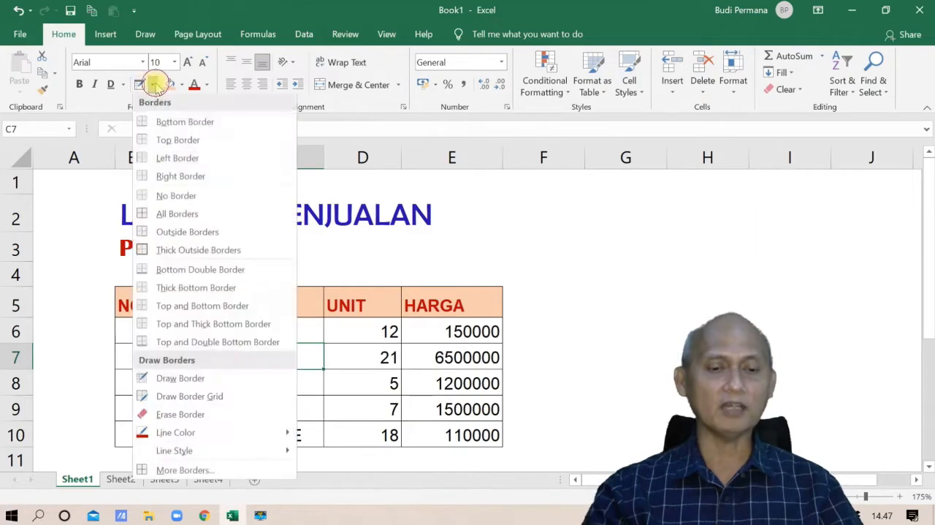
left_click(161, 379)
left_click_drag(122, 309, 436, 319)
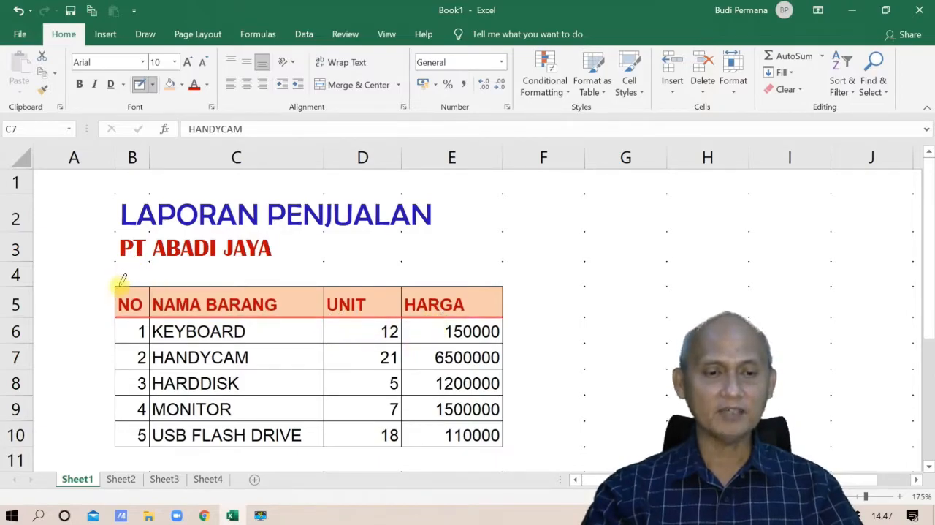
mouse_move(122, 280)
left_mouse_down()
mouse_move(386, 276)
mouse_move(448, 280)
mouse_move(452, 298)
left_mouse_up()
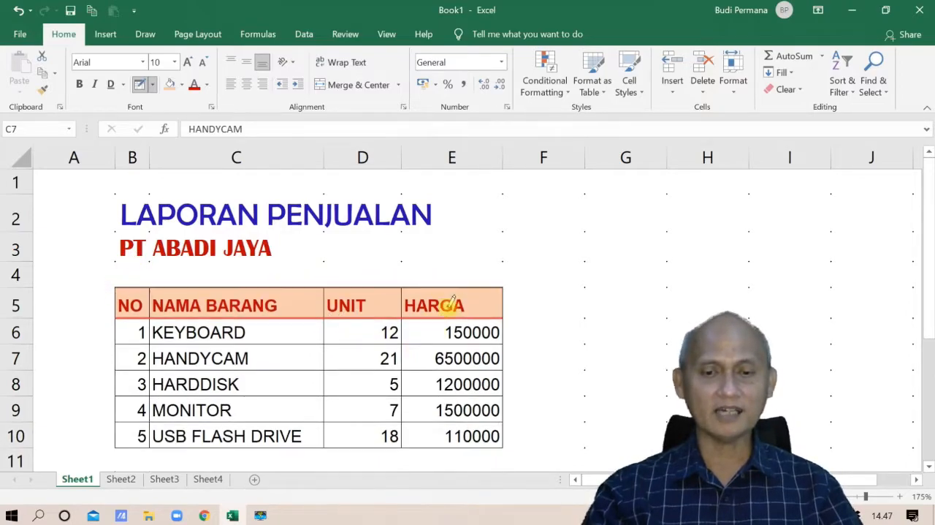
mouse_move(120, 440)
left_mouse_down()
mouse_move(282, 435)
mouse_move(328, 453)
mouse_move(428, 442)
mouse_move(475, 449)
left_mouse_up()
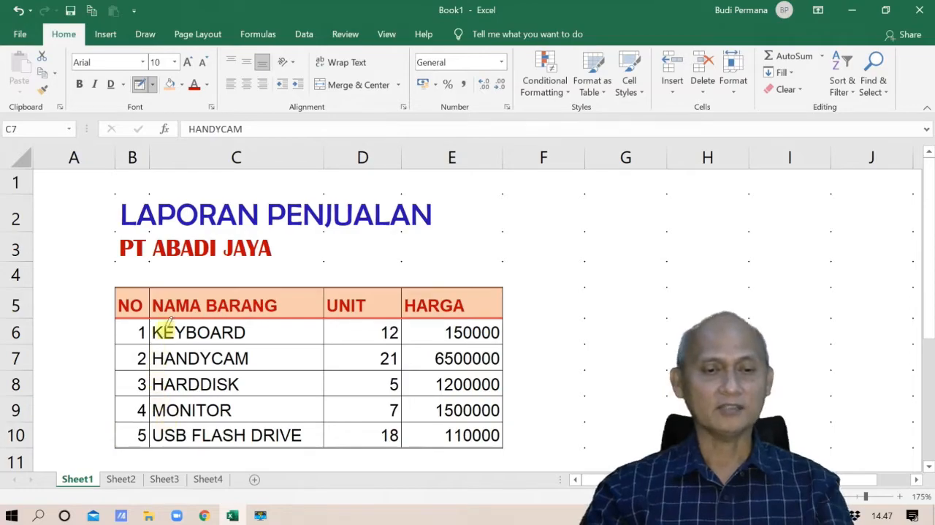
Step: Zoom in on the table to examine the drawn dark red borders, and review the border line color and style options
scroll(183, 271, "up", 5)
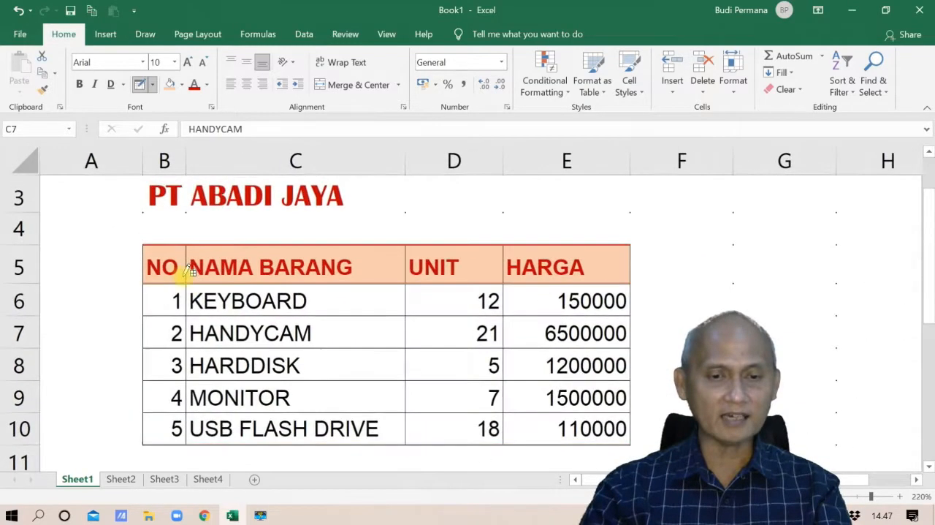
scroll(209, 329, "up", 2)
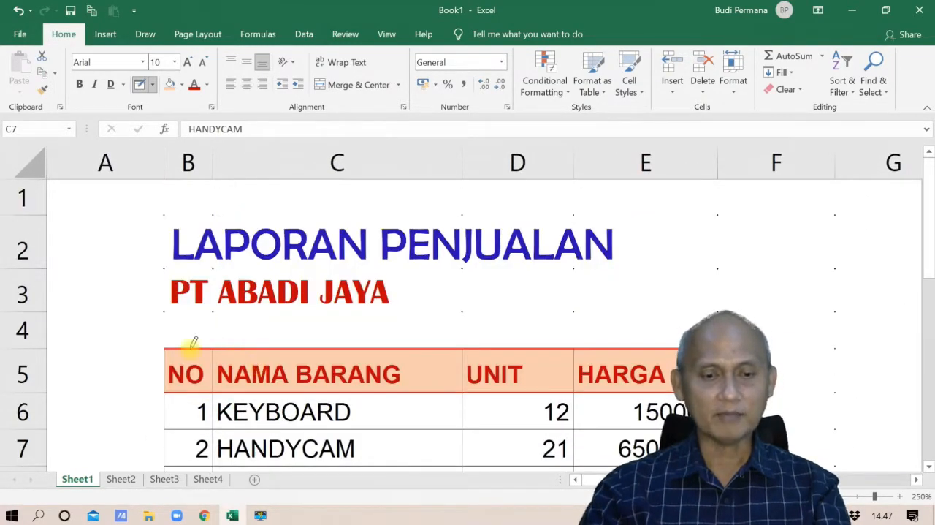
left_click(153, 86)
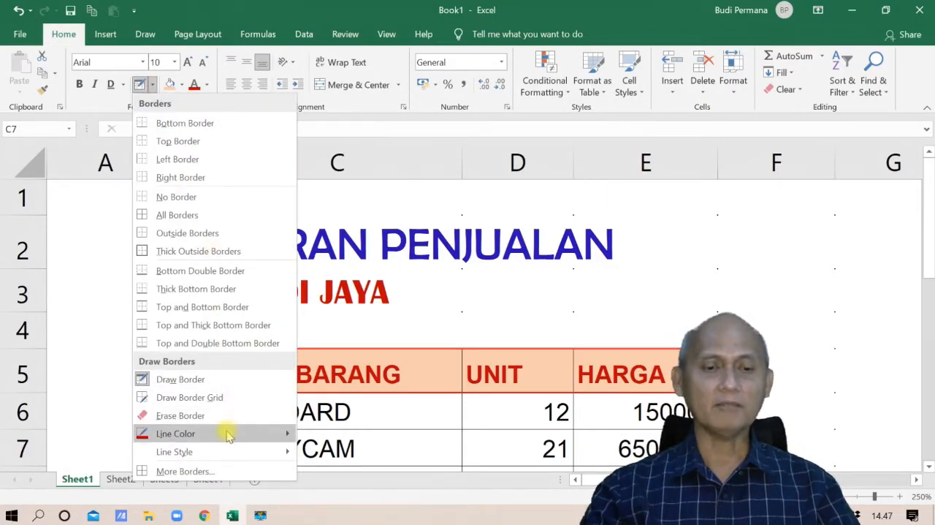
mouse_move(228, 433)
mouse_move(246, 452)
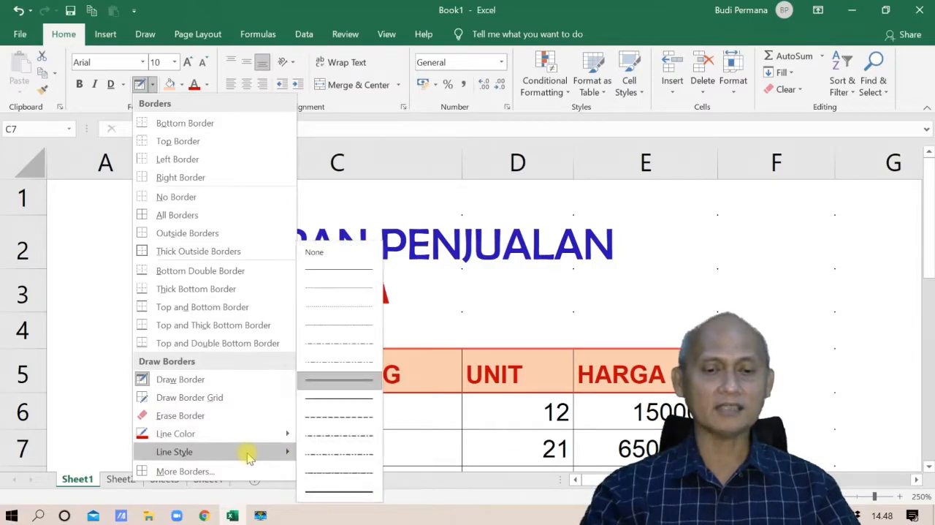
left_click(328, 383)
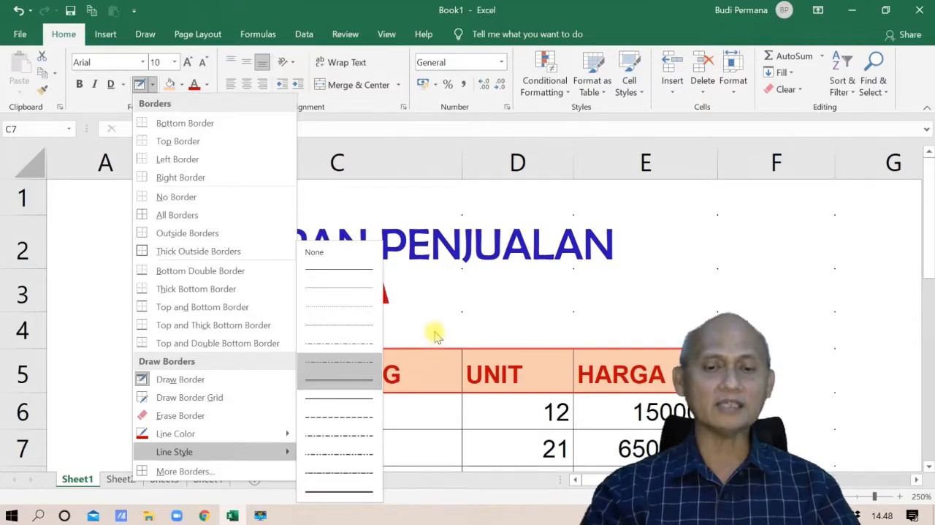
scroll(292, 322, "down", 1)
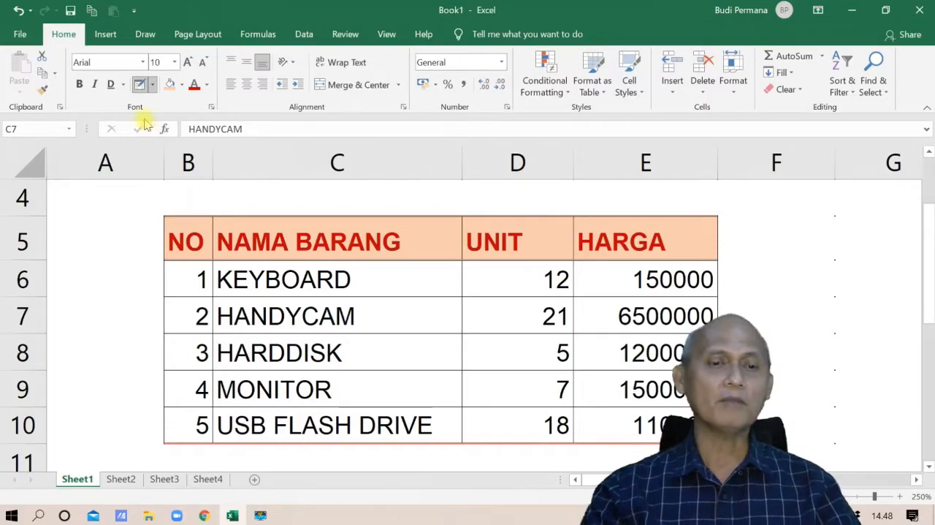
Step: Erase the horizontal border lines between the data rows in B6:E10, keeping the vertical and outer borders
left_click(153, 86)
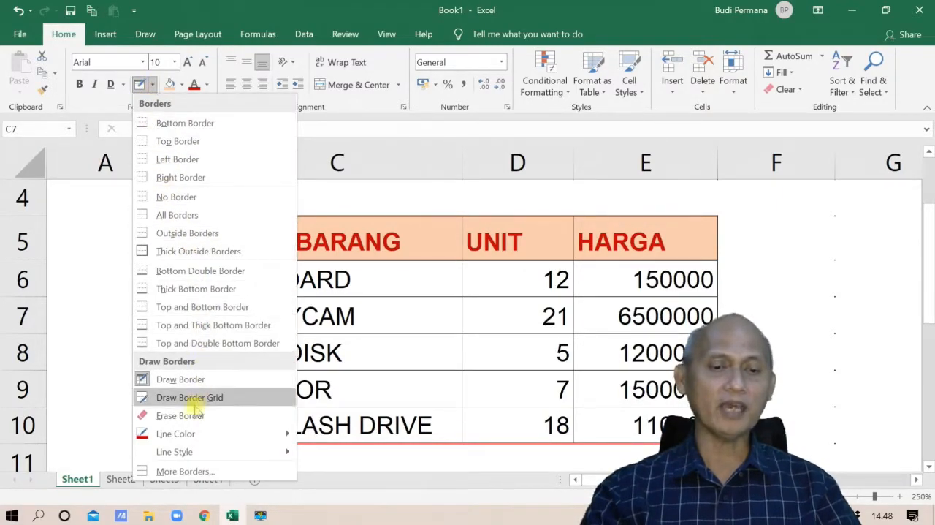
left_click(188, 415)
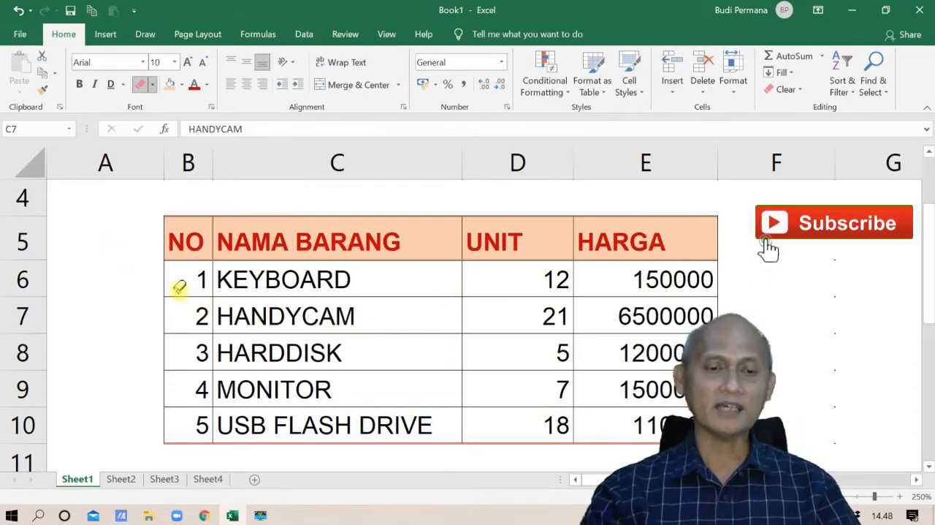
left_click_drag(175, 294, 591, 290)
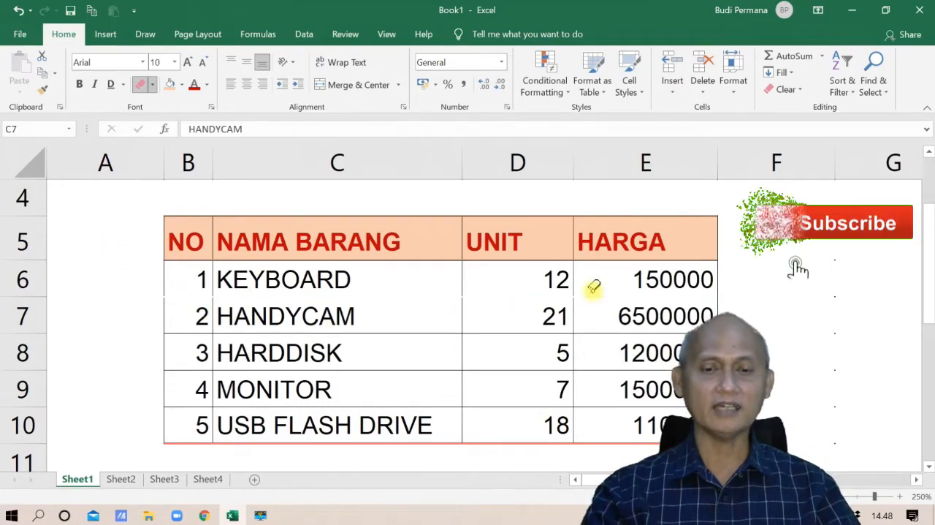
mouse_move(195, 328)
left_mouse_down()
mouse_move(403, 334)
mouse_move(606, 324)
left_mouse_up()
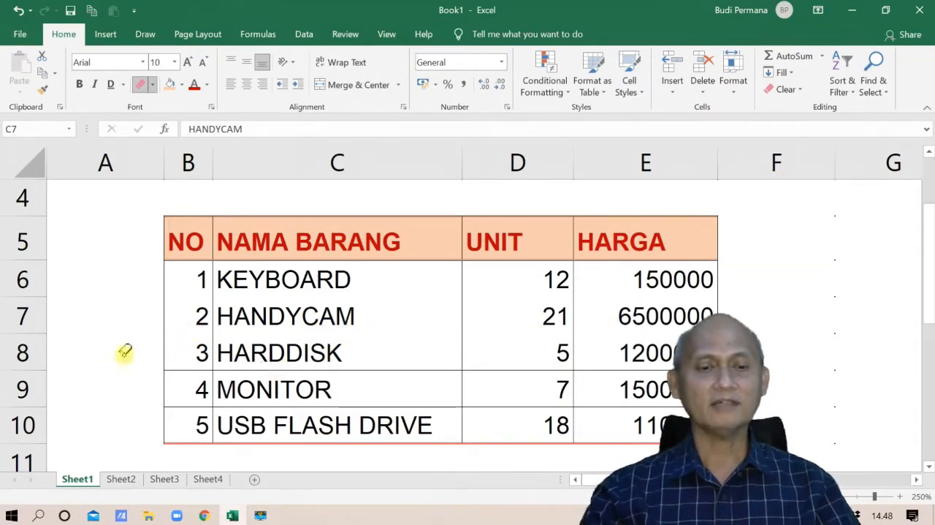
left_click_drag(192, 365, 362, 371)
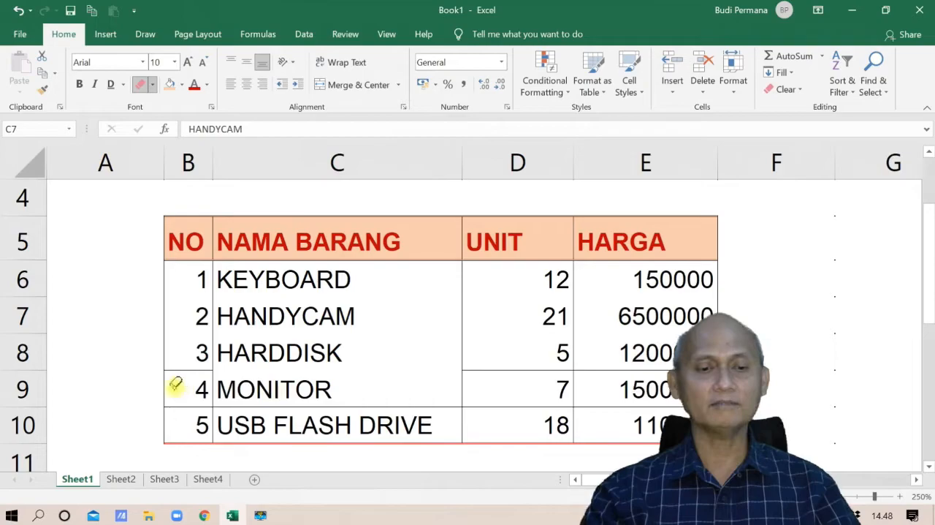
left_click(192, 370)
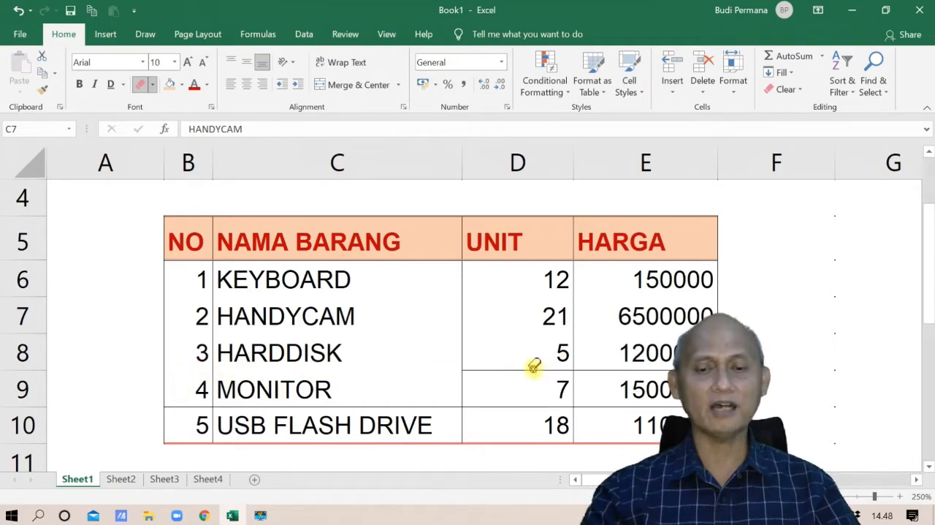
left_click_drag(534, 367, 636, 368)
left_click_drag(196, 403, 617, 413)
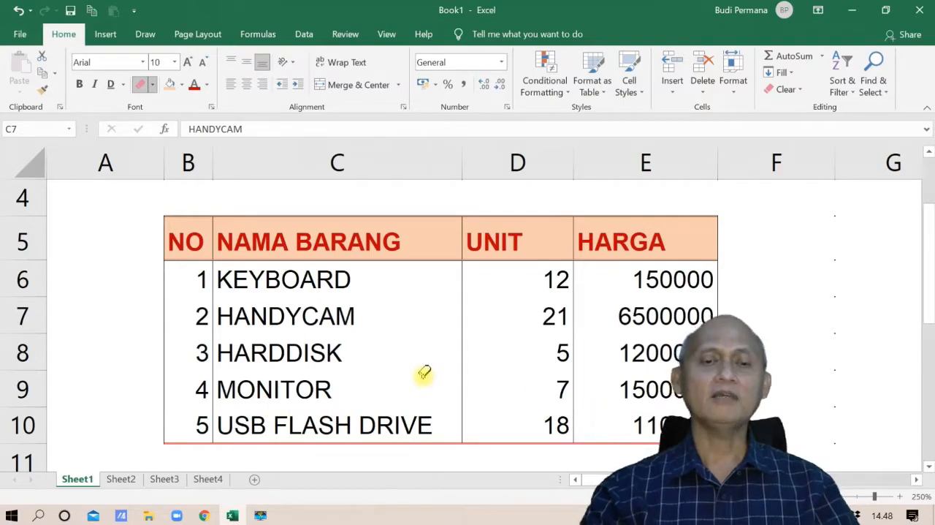
Step: Draw horizontal border lines in the fine dotted line style between the data rows in B6:E10, and leave border drawing mode
left_click(153, 85)
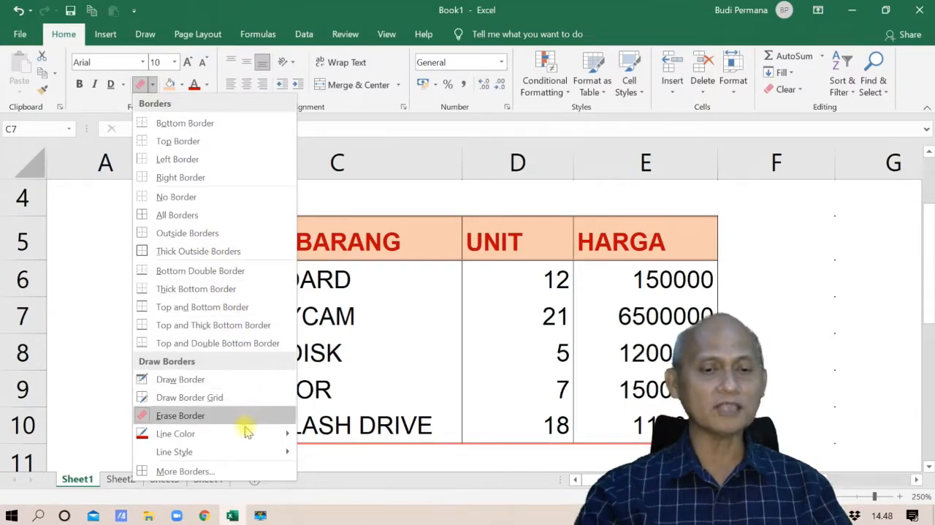
mouse_move(247, 451)
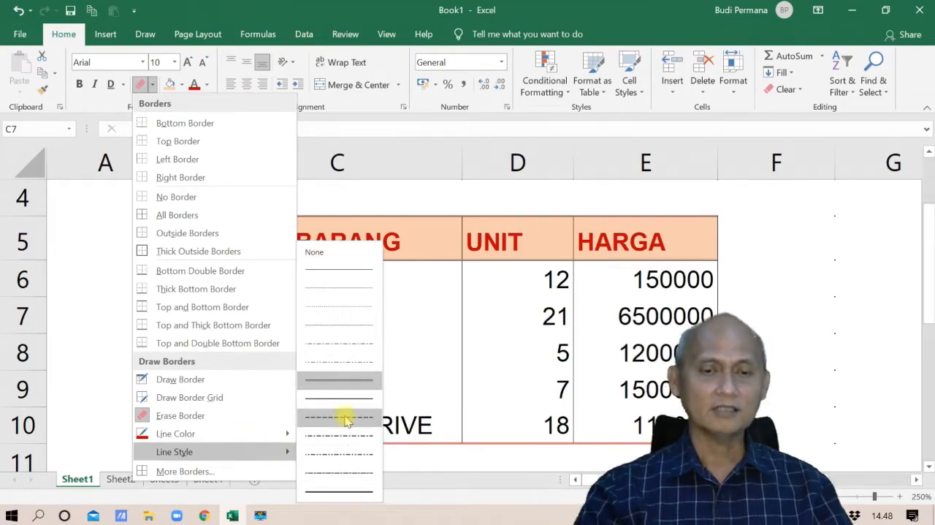
left_click(355, 306)
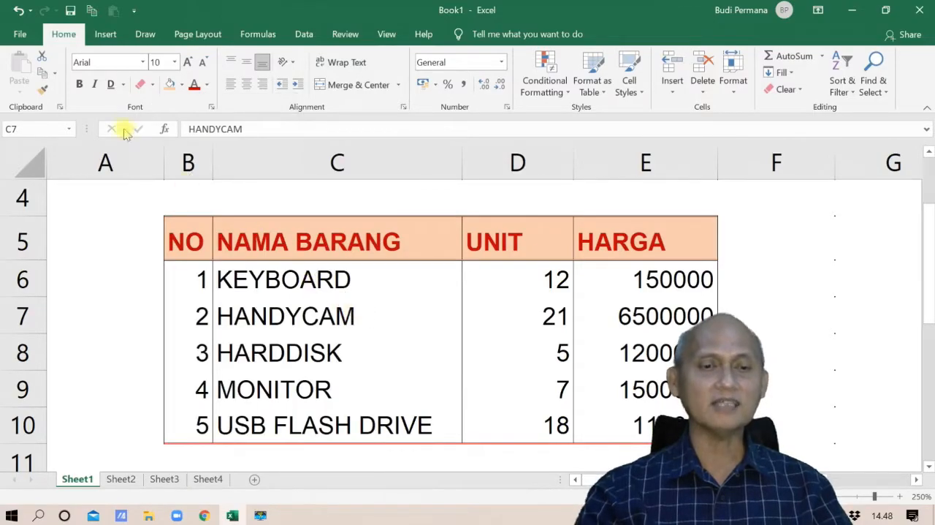
left_click(152, 84)
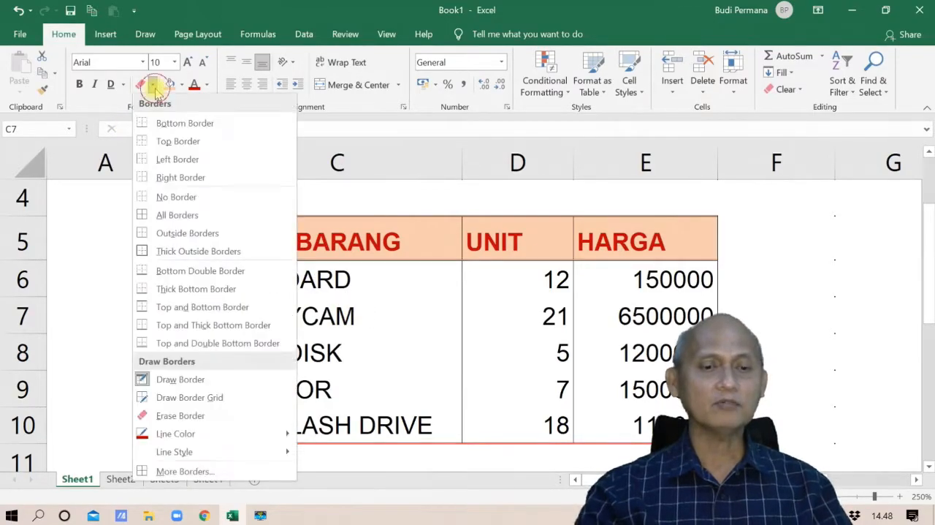
left_click(182, 379)
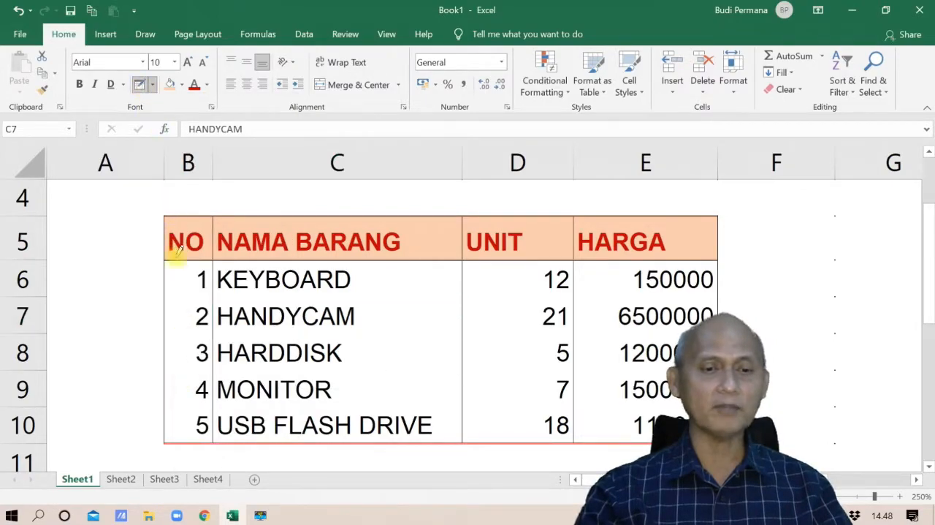
left_click_drag(167, 285, 620, 297)
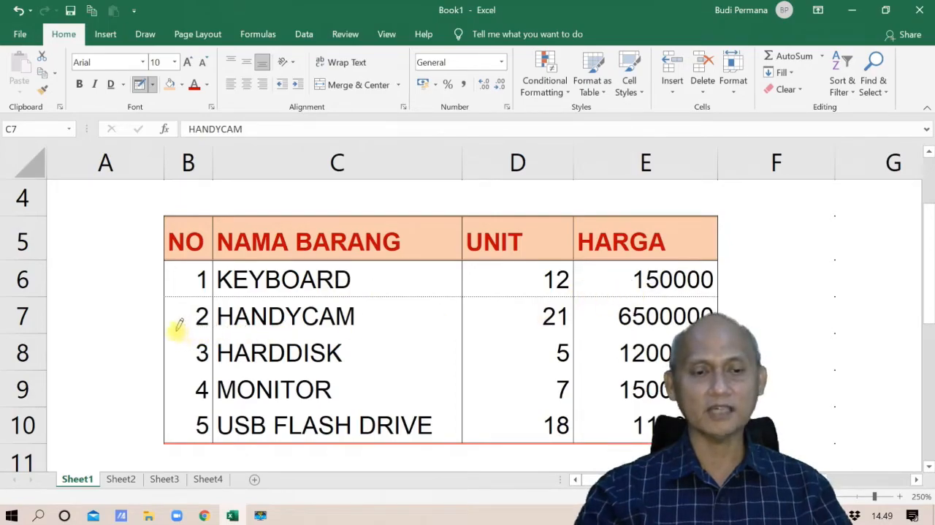
left_click_drag(182, 333, 627, 326)
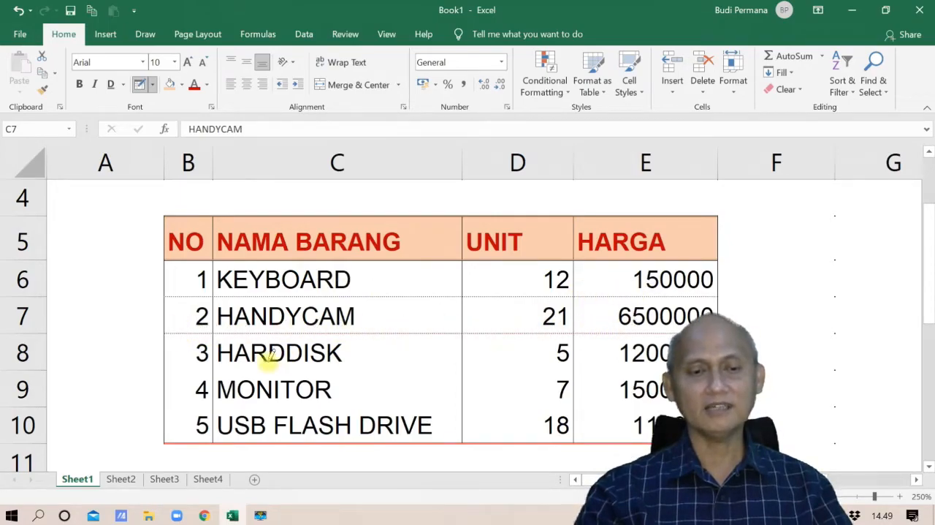
left_click_drag(175, 367, 607, 365)
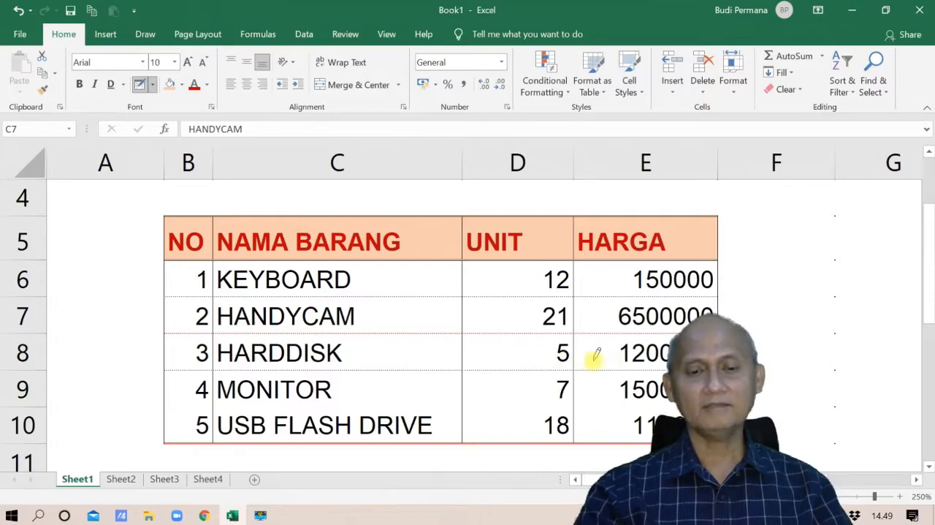
left_click_drag(175, 402, 604, 399)
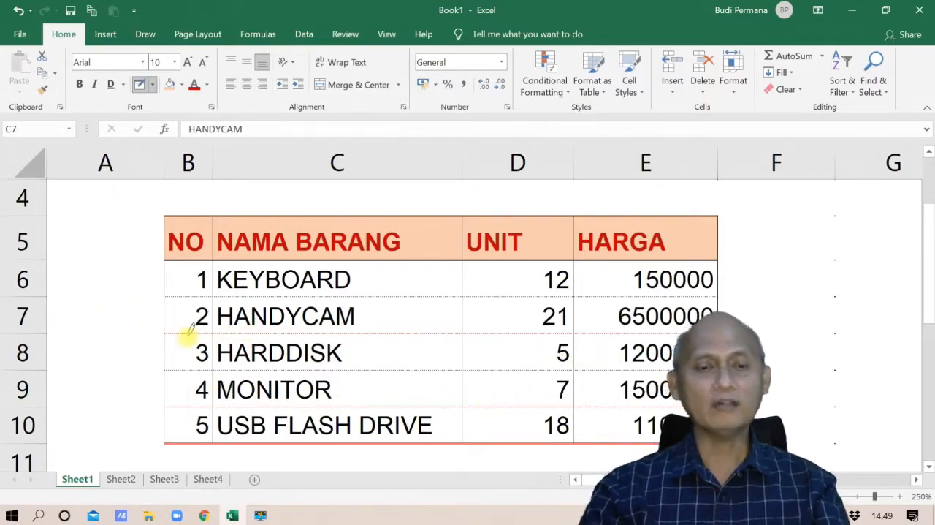
scroll(154, 295, "down", 5)
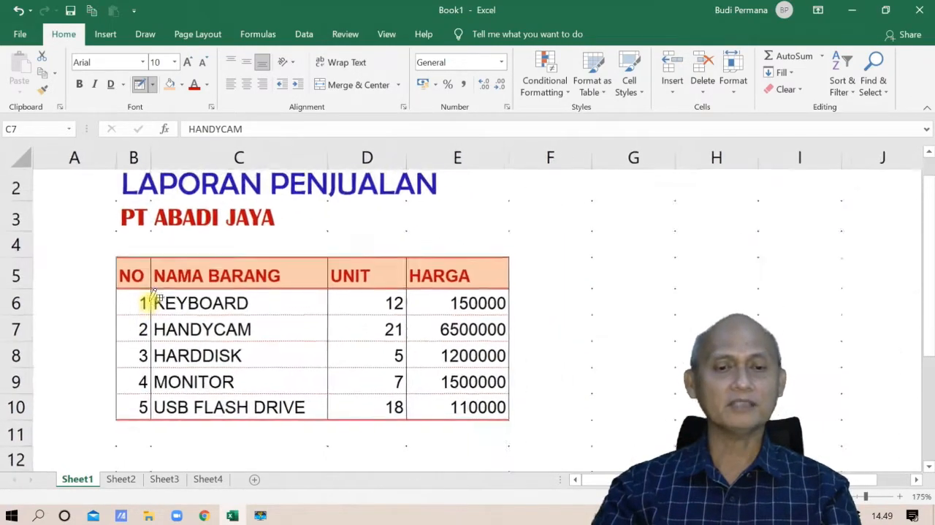
scroll(177, 307, "up", 1)
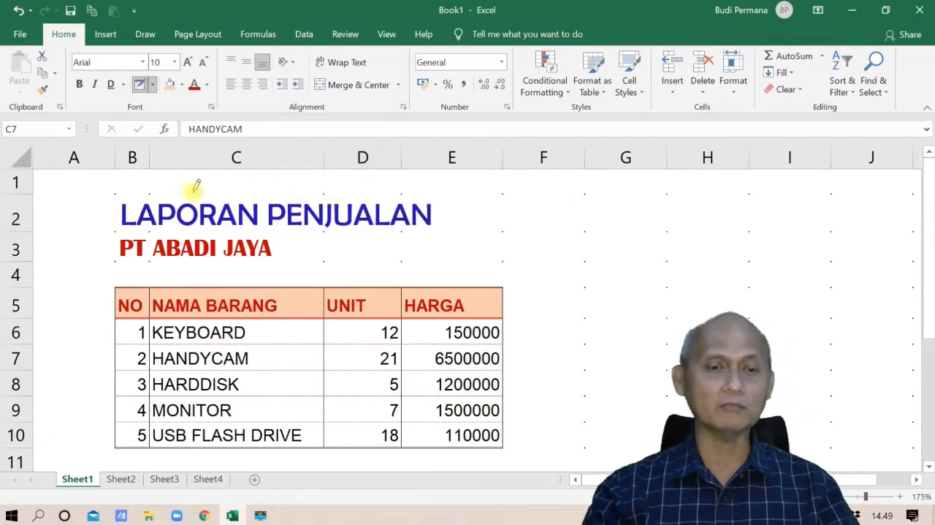
left_click(139, 84)
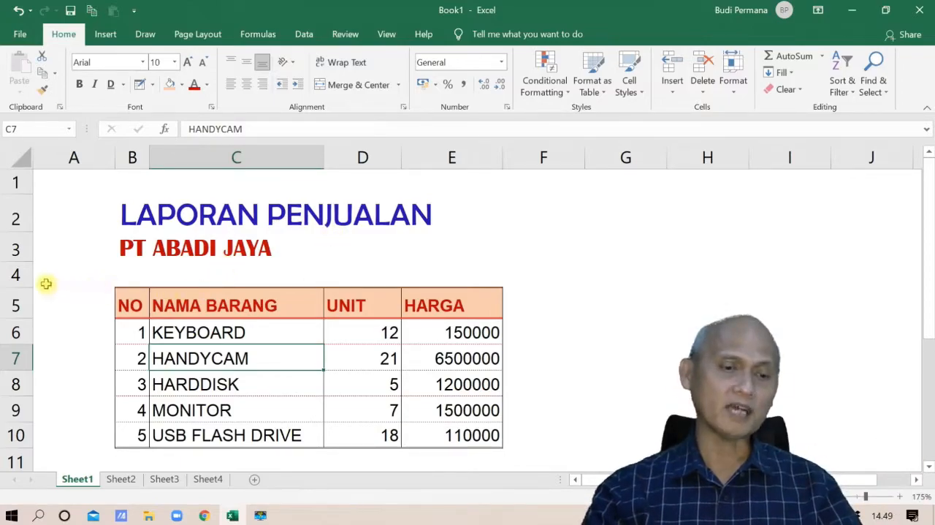
Step: Shrink row 4 to a very narrow gap between the PT ABADI JAYA subtitle and the table header
left_click_drag(22, 285, 25, 268)
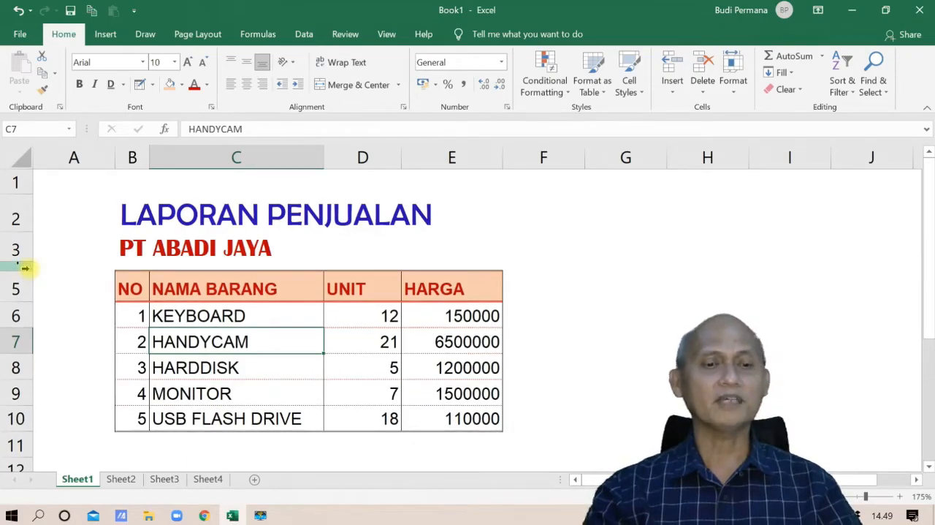
left_click(25, 268)
left_click_drag(25, 267, 20, 267)
left_click_drag(196, 318, 194, 340)
left_click(626, 406)
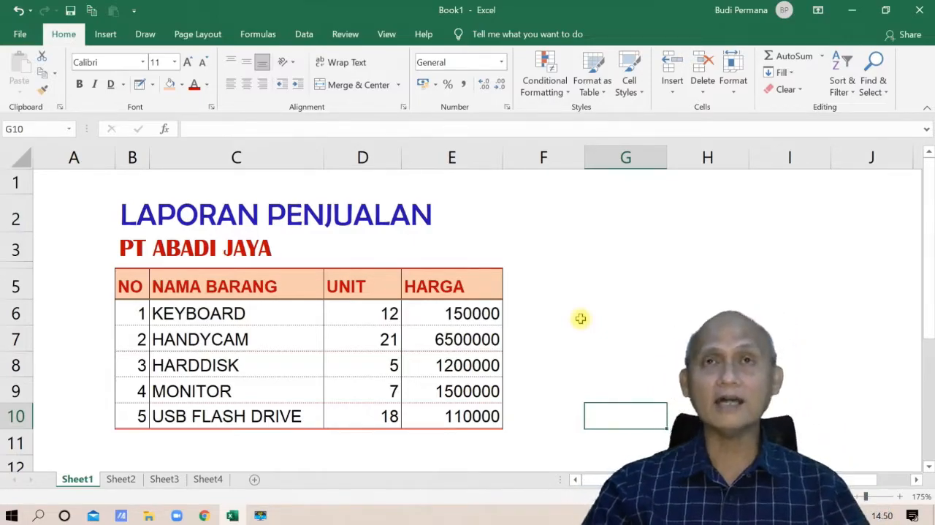
Step: Start saving the workbook under the name Latihan-1 and open the additional save options
left_click(70, 11)
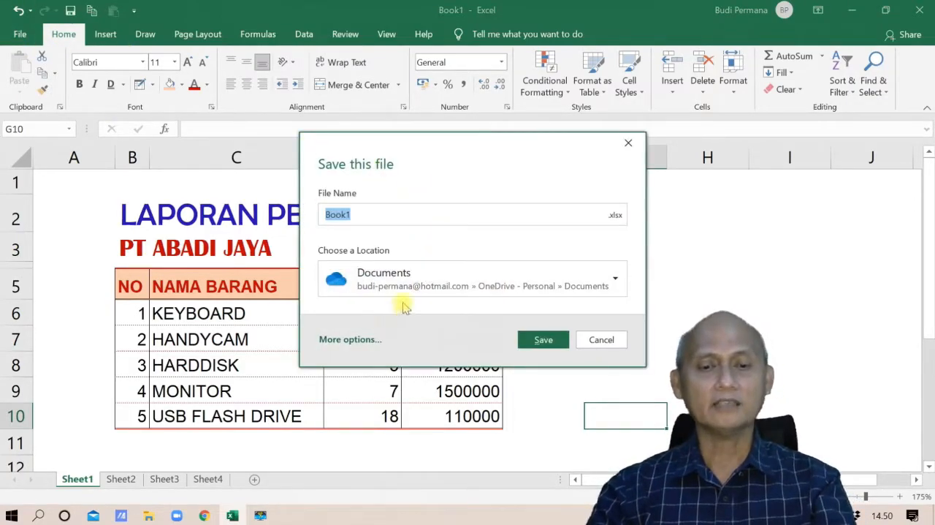
left_click_drag(376, 215, 275, 188)
type("Latihan")
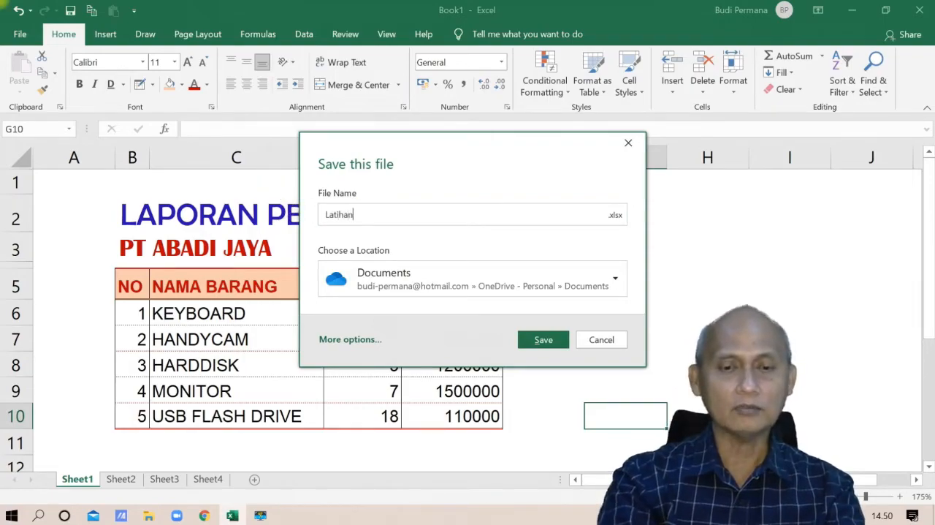
type("-1")
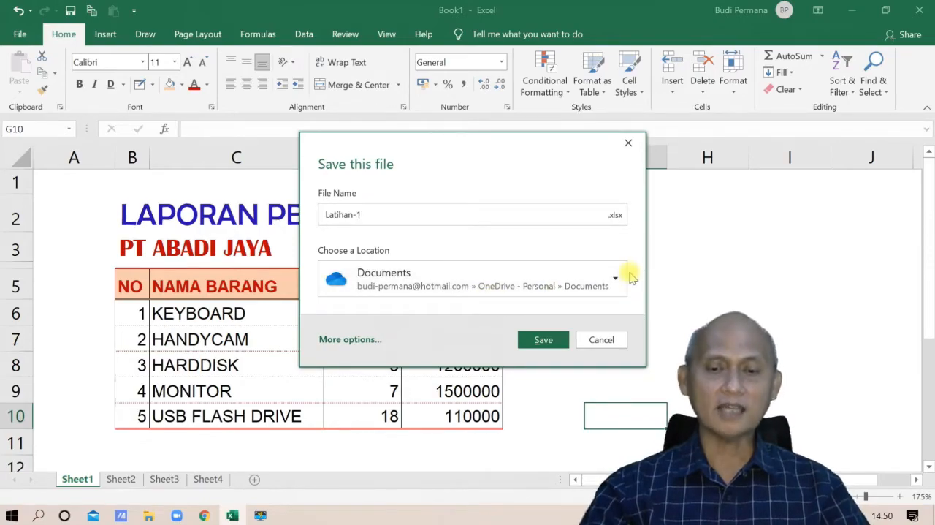
left_click(354, 340)
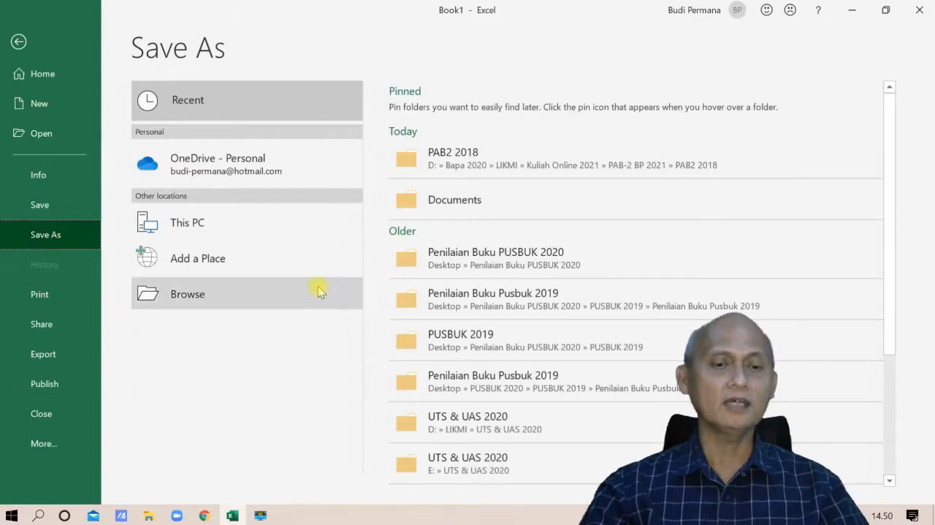
Step: Save the workbook in the local Documents folder as Latihan-1, over the existing file of that name
left_click(203, 300)
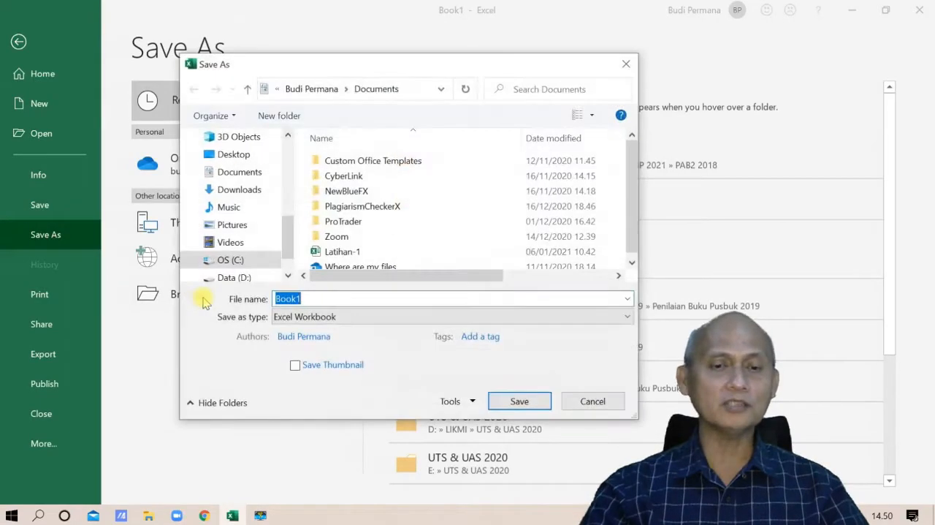
left_click(238, 173)
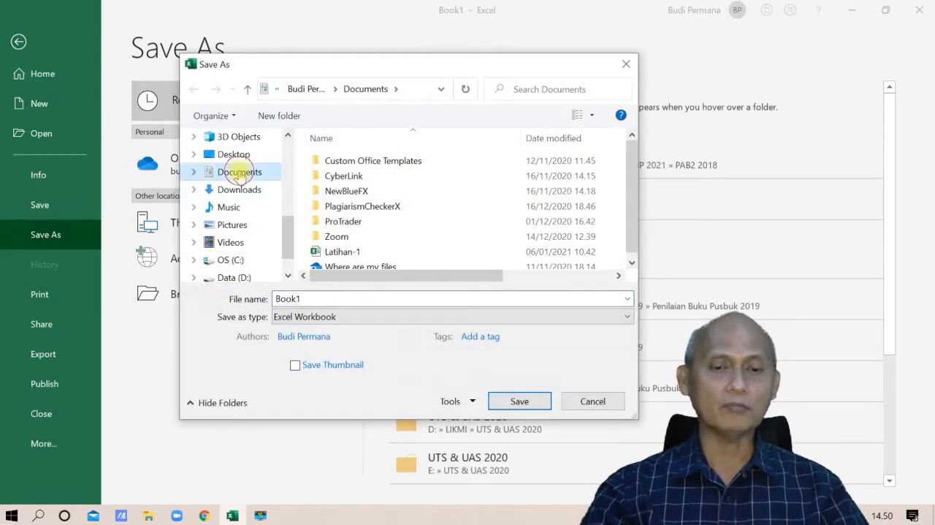
left_click(354, 251)
left_click(342, 298)
left_click(342, 298)
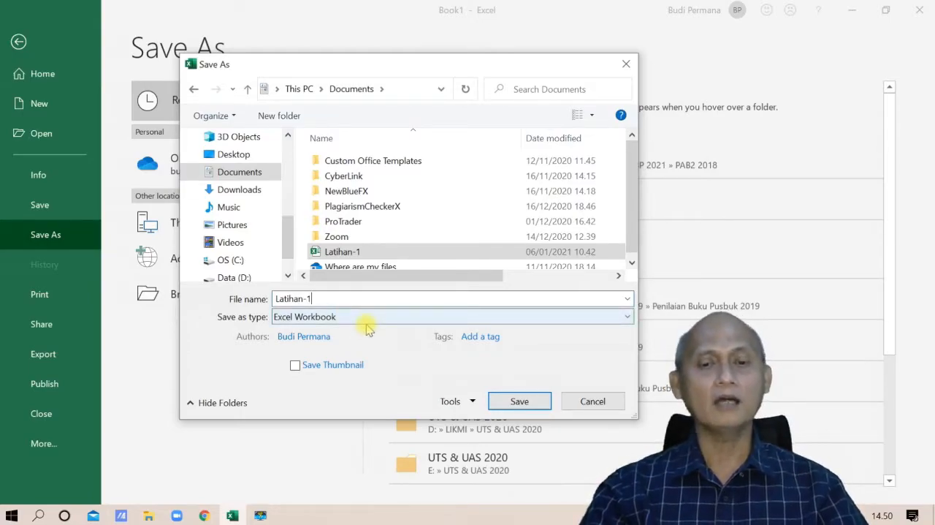
left_click(519, 401)
left_click(501, 261)
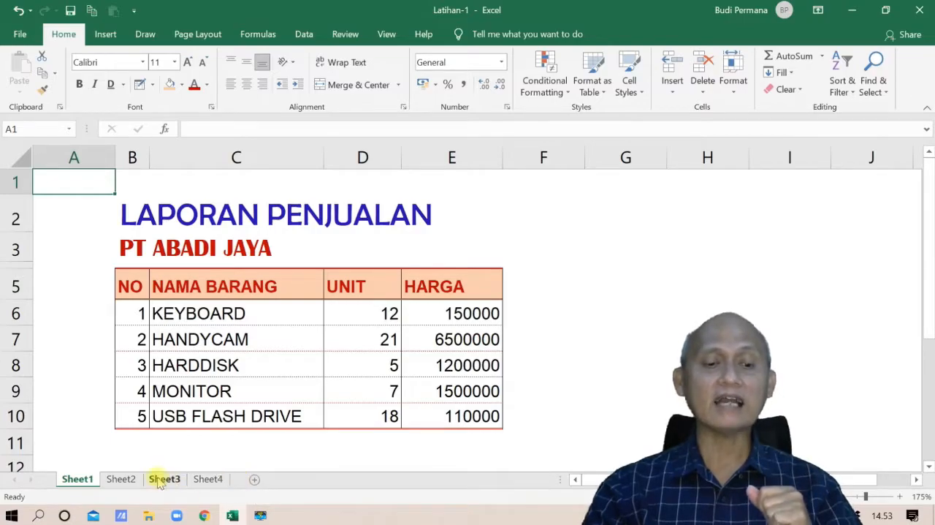
Step: Switch to Sheet2 to view the DATA PENJUALAN table and select its last HARGA SATUAN cell, H12
left_click(124, 479)
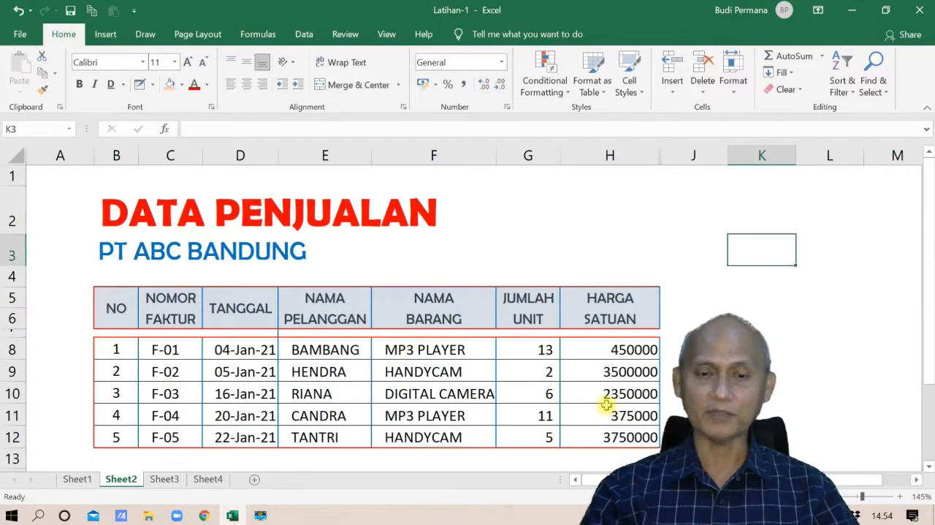
left_click(620, 438)
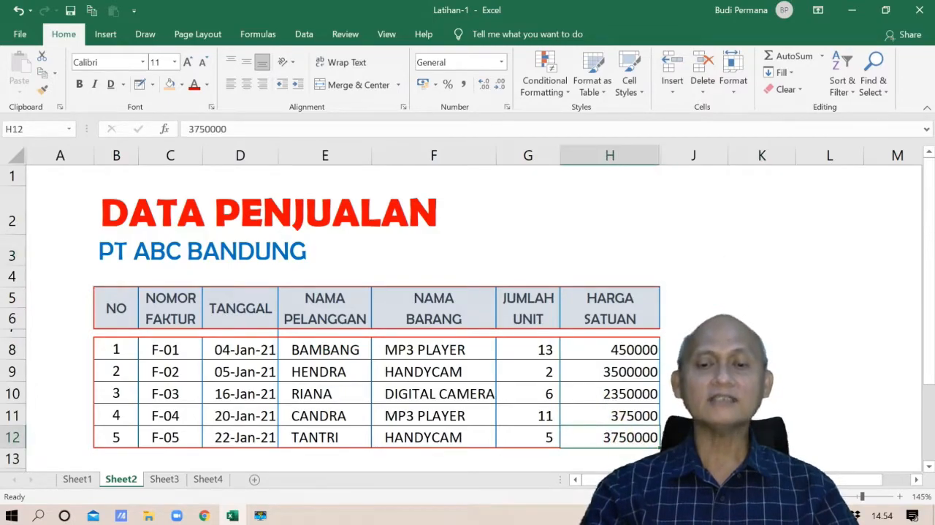